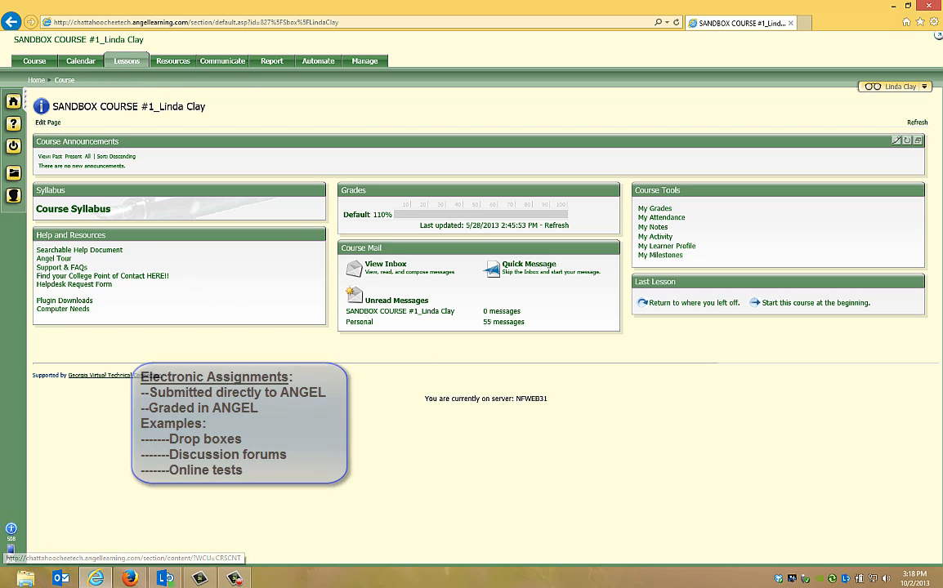
# - Review the discussion forum, drop box and test listed among the course's lessons
pyautogui.click(127, 61)
pyautogui.moveTo(292, 151)
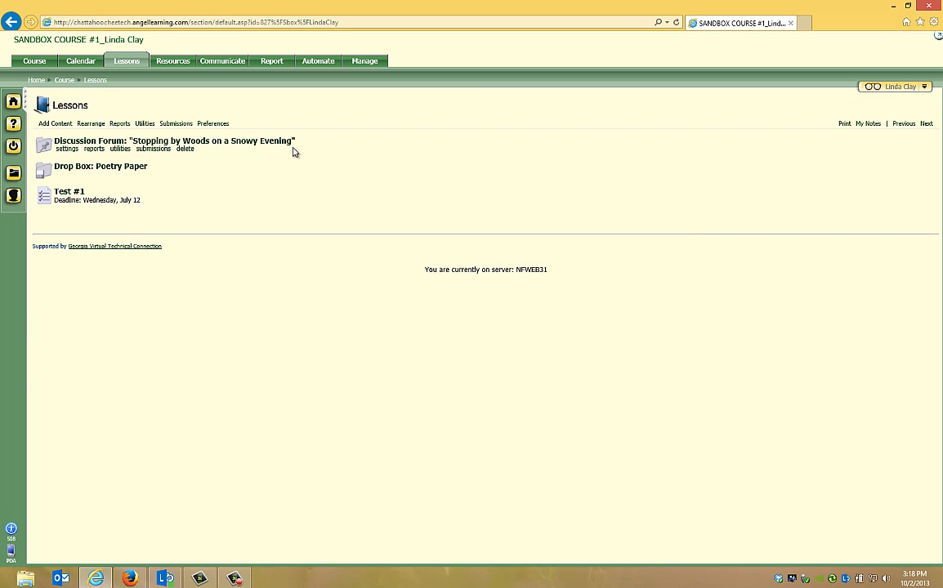
pyautogui.moveTo(149, 177)
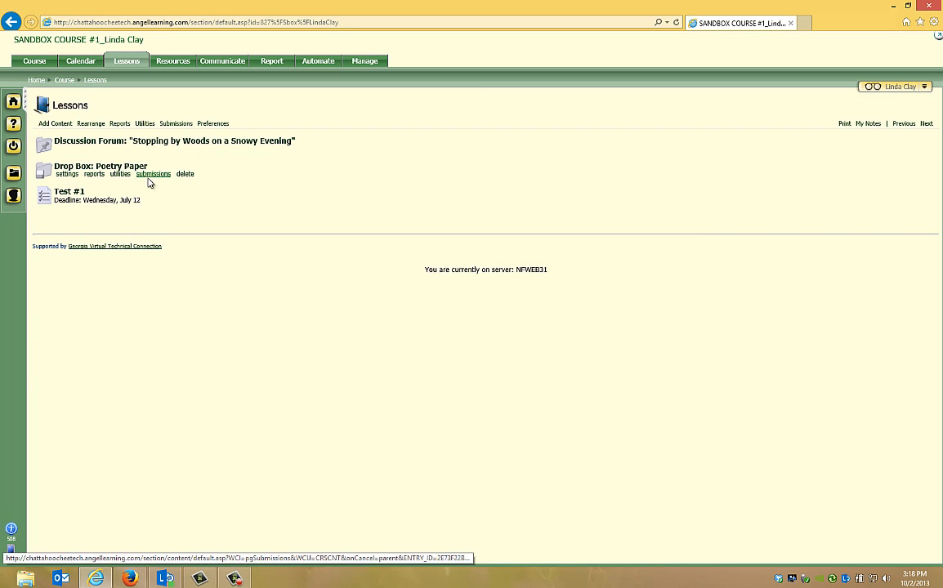
pyautogui.moveTo(142, 211)
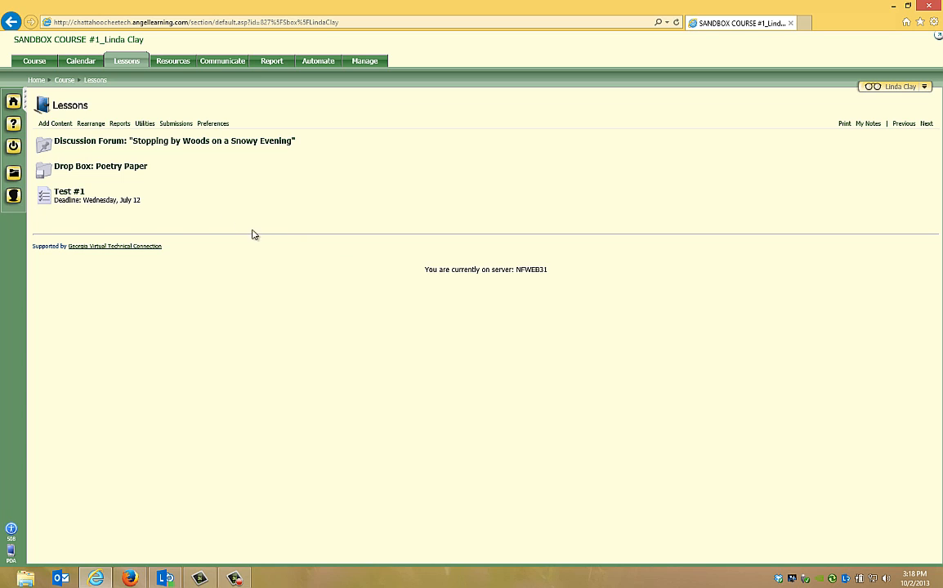
# - Return to the course's main page and show its task list beside the content
pyautogui.click(33, 60)
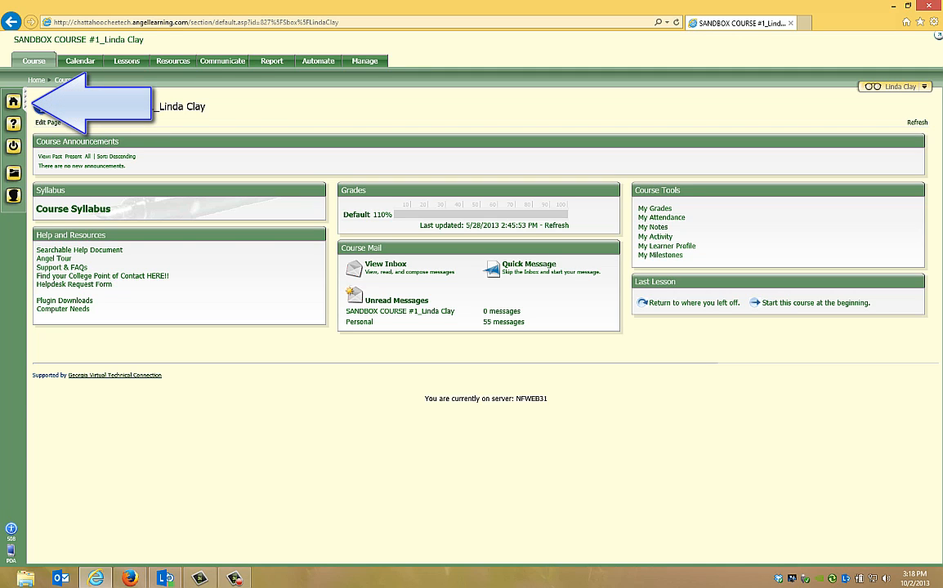
pyautogui.click(24, 102)
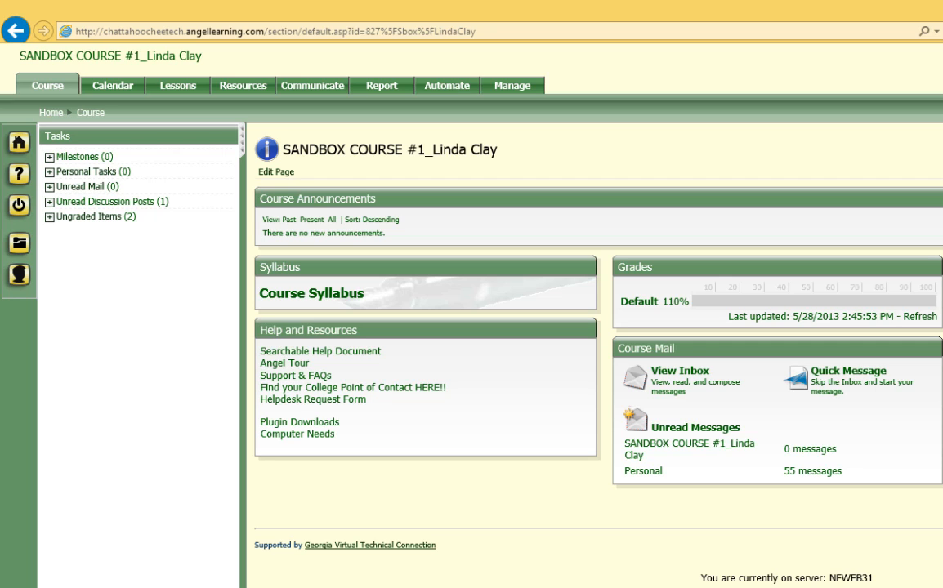
# - From the home page, save the Courses display settings with Ungraded, Mail and Posts tasks enabled
pyautogui.click(19, 145)
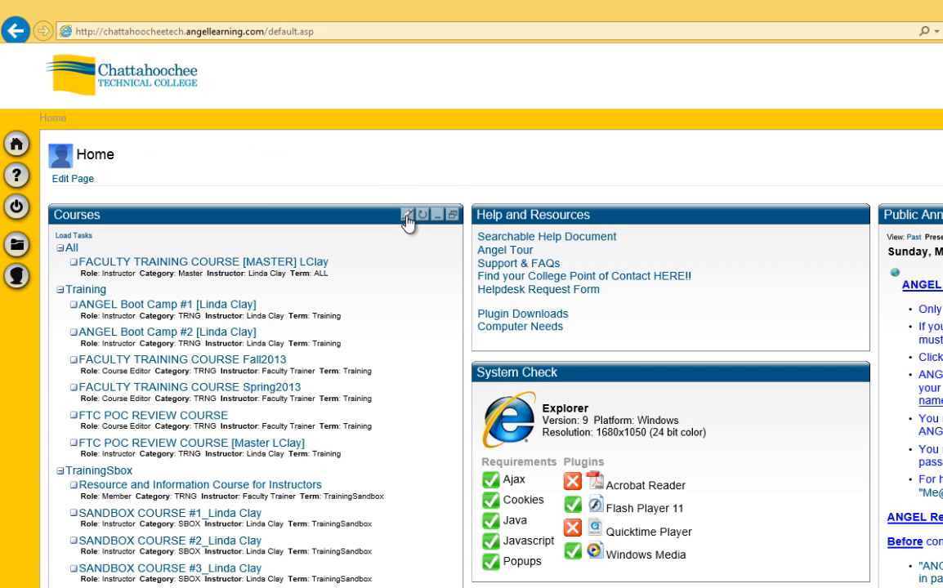
pyautogui.click(407, 216)
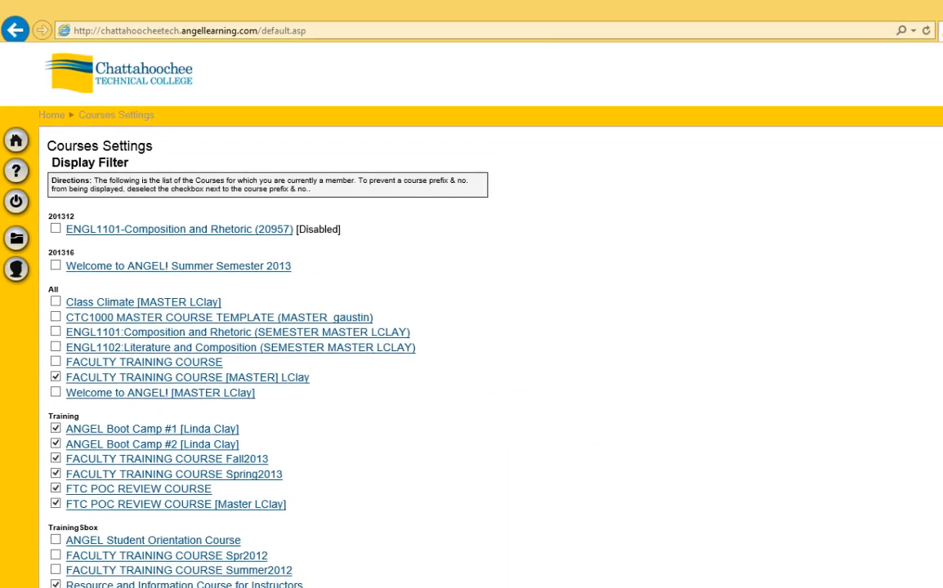
pyautogui.scroll(-2, 927, 462)
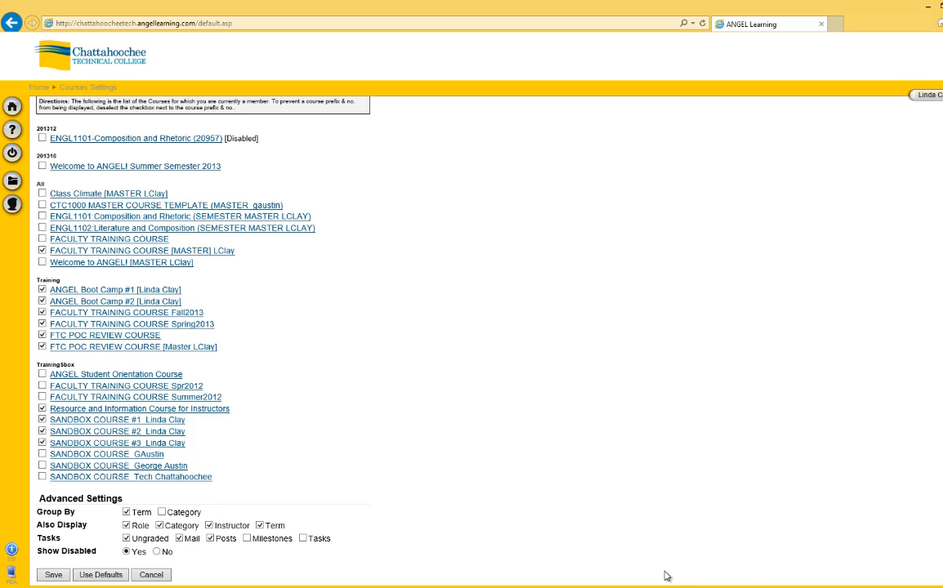
pyautogui.click(53, 574)
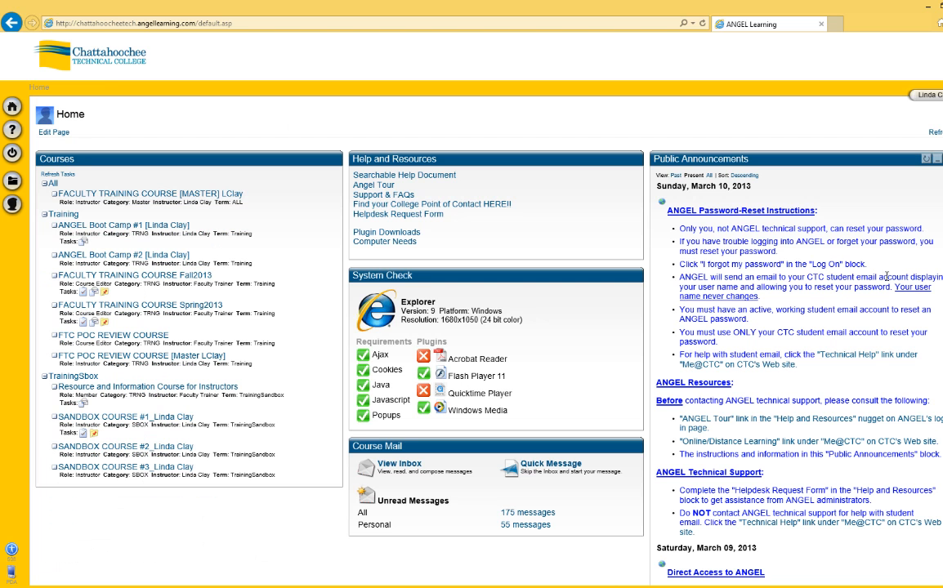
# - Open sandbox course #1 and inspect the ungraded submissions for Test #1 and the Poetry Paper drop box
pyautogui.click(127, 418)
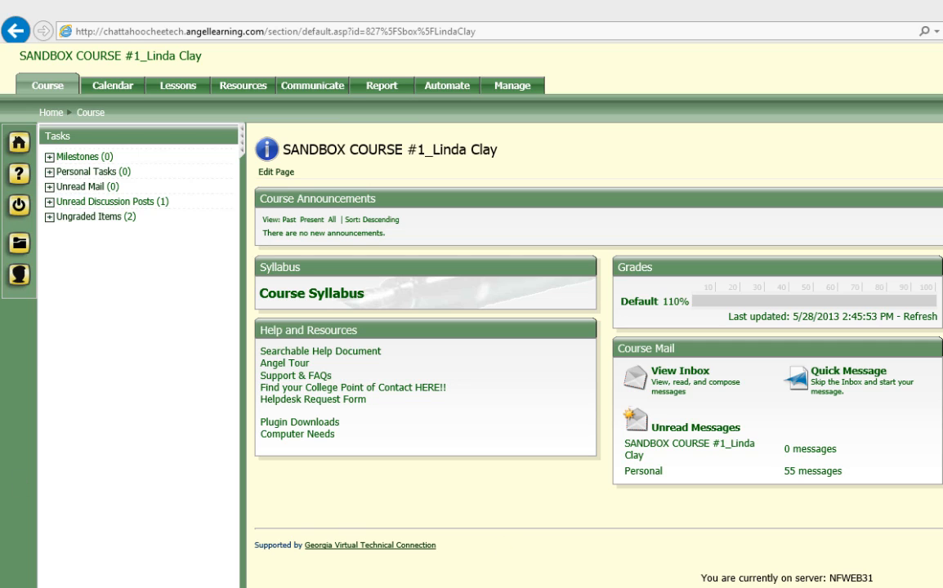
pyautogui.click(49, 218)
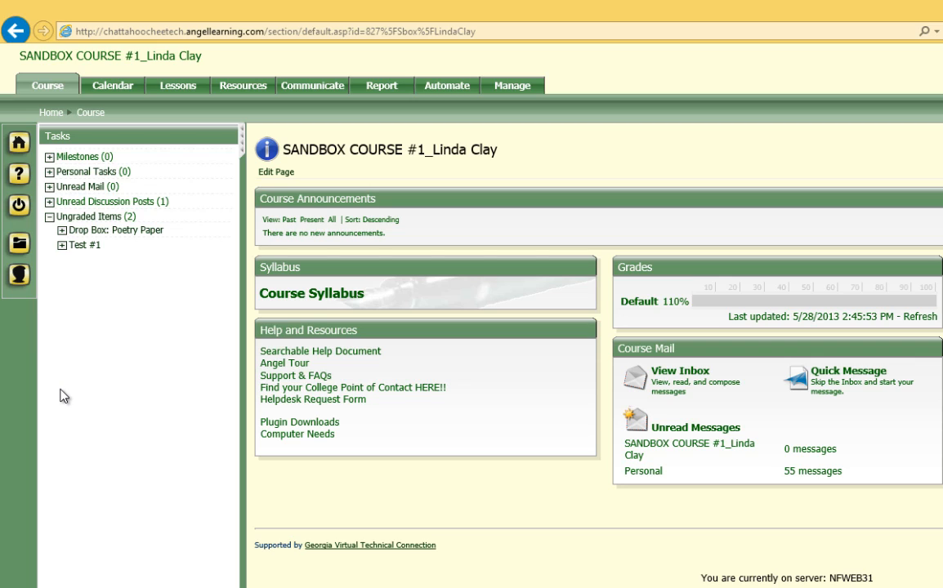
pyautogui.click(61, 245)
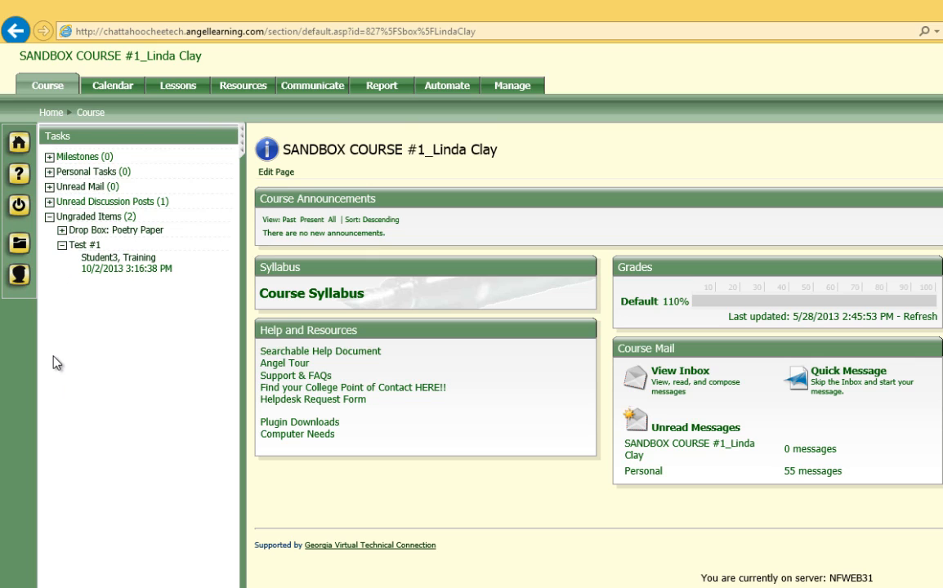
pyautogui.click(62, 230)
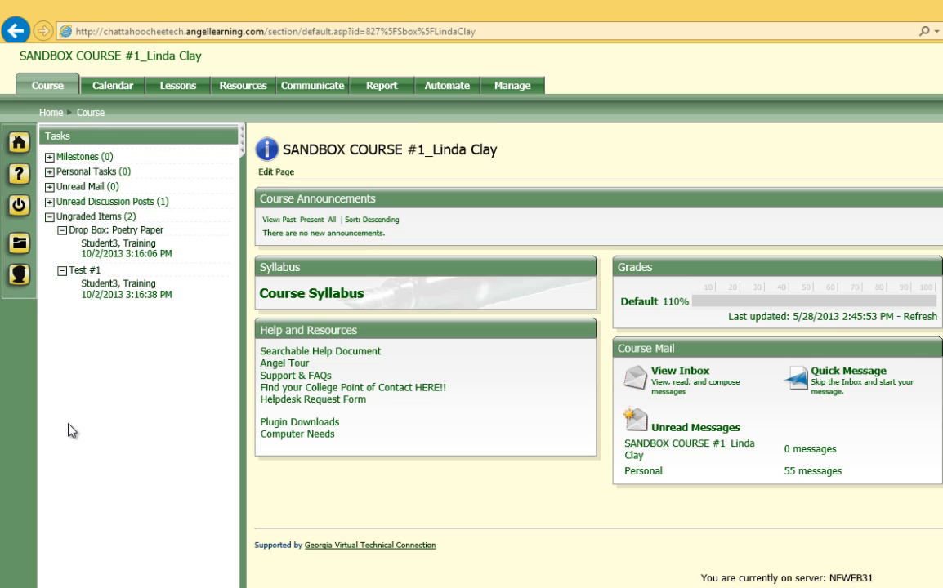
pyautogui.click(49, 217)
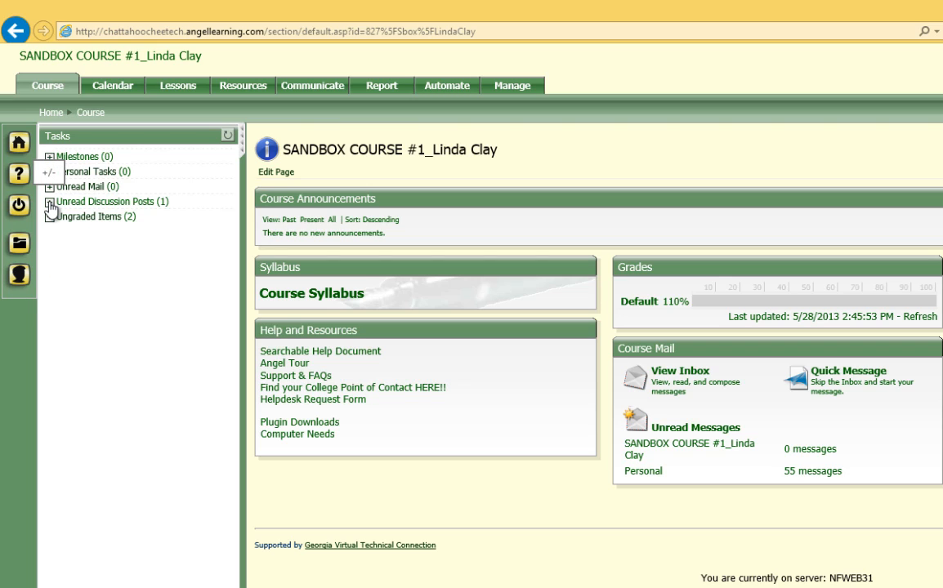
# - Read the unread post in the "Stopping by Woods on a Snowy Evening" discussion forum and refresh the task list
pyautogui.click(49, 201)
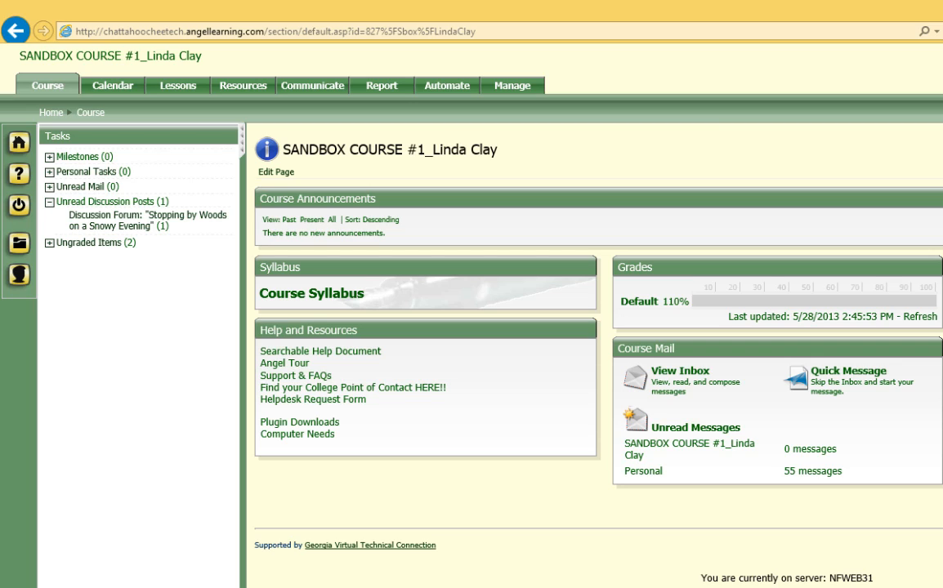
pyautogui.click(49, 201)
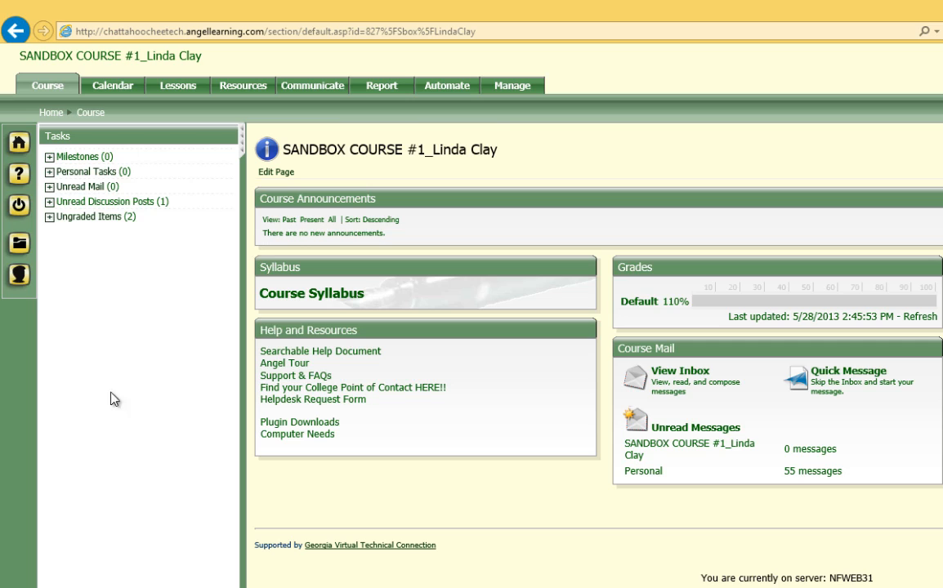
pyautogui.click(49, 202)
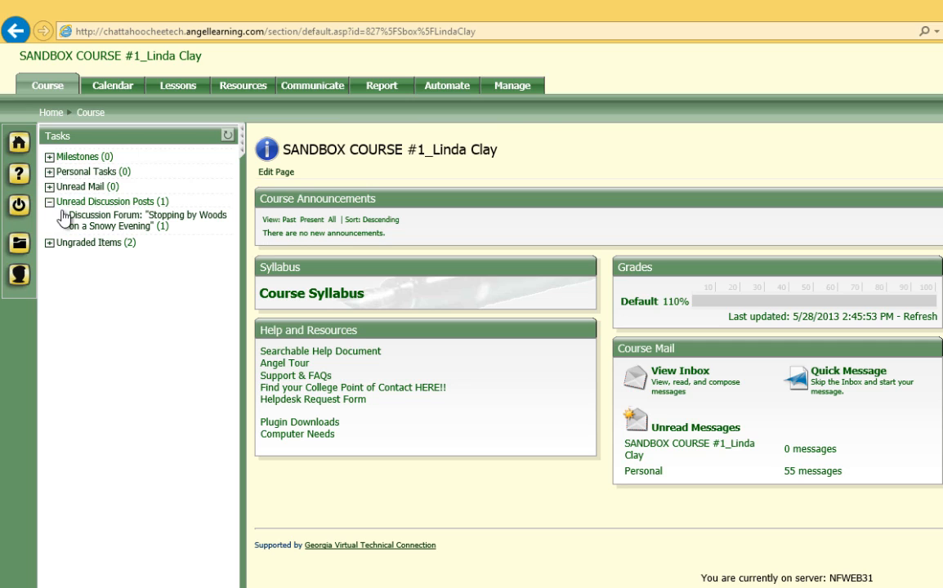
pyautogui.click(116, 220)
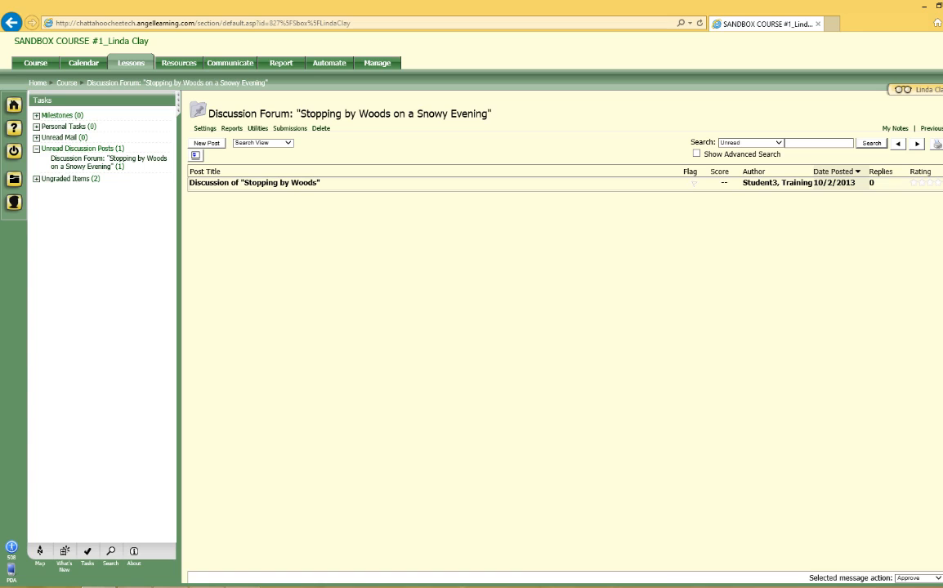
pyautogui.click(276, 183)
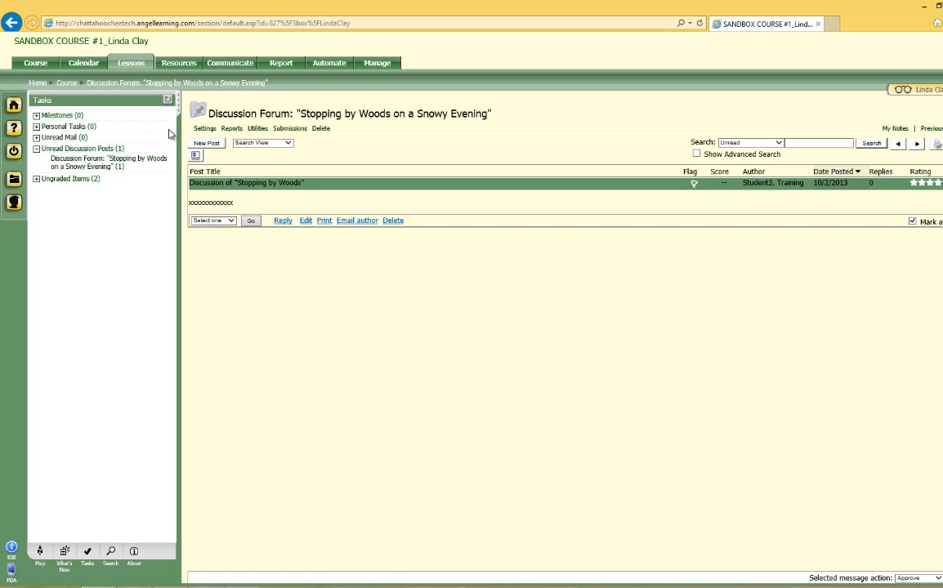
pyautogui.click(167, 99)
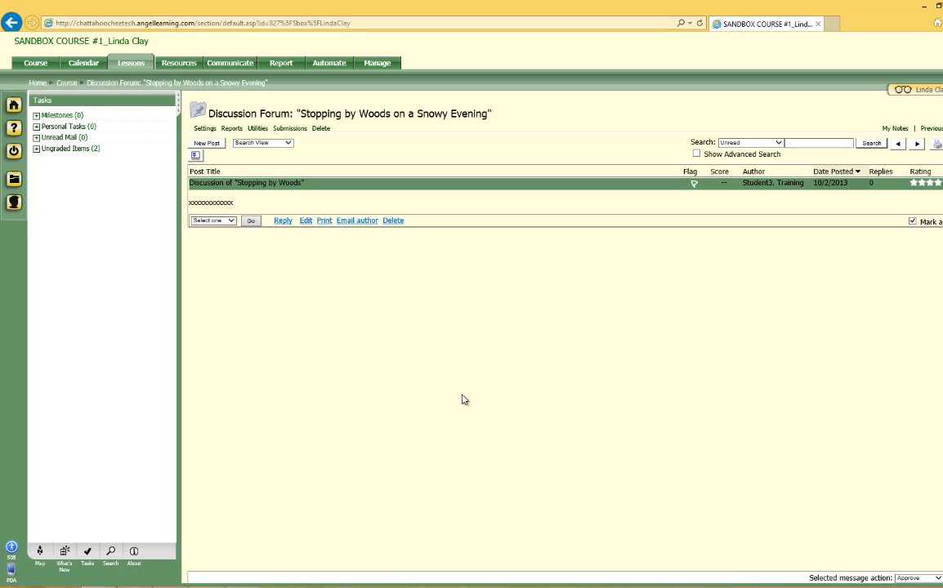
# - Open the forum's grading page and review the third training student's posts
pyautogui.click(289, 129)
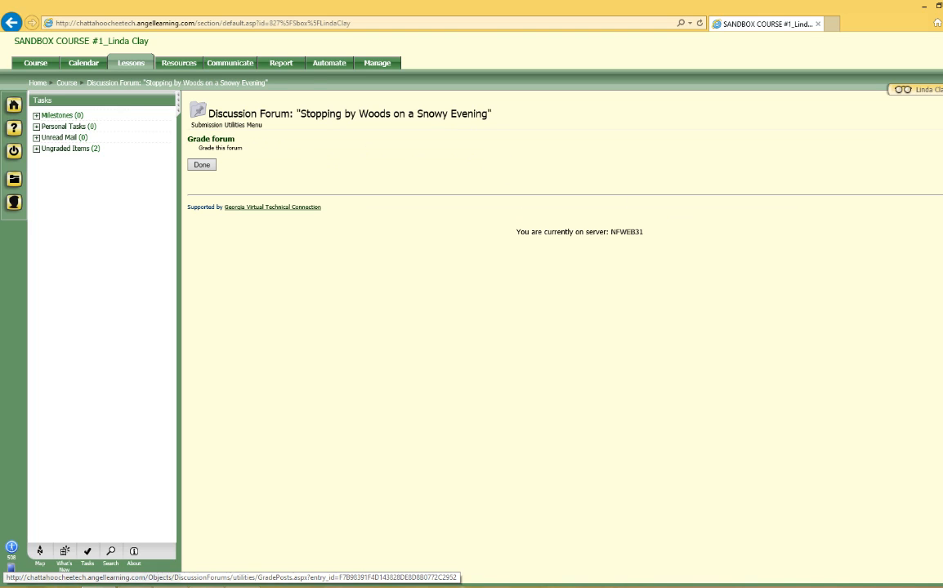
pyautogui.click(211, 139)
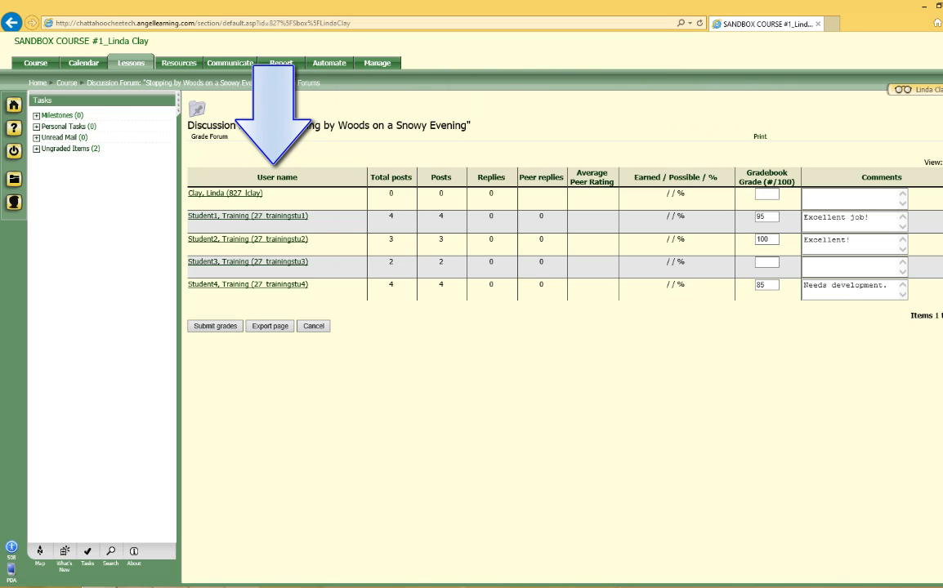
pyautogui.click(258, 262)
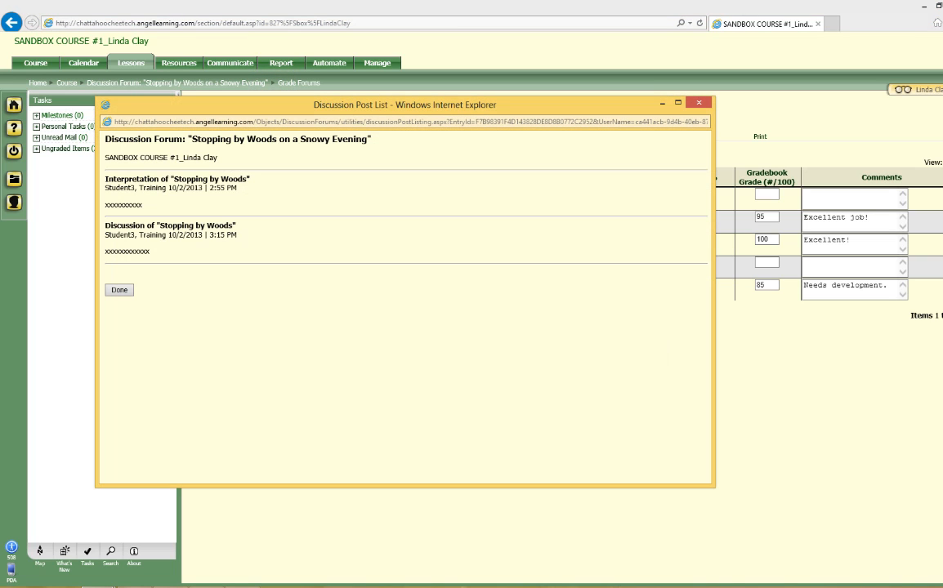
pyautogui.click(698, 102)
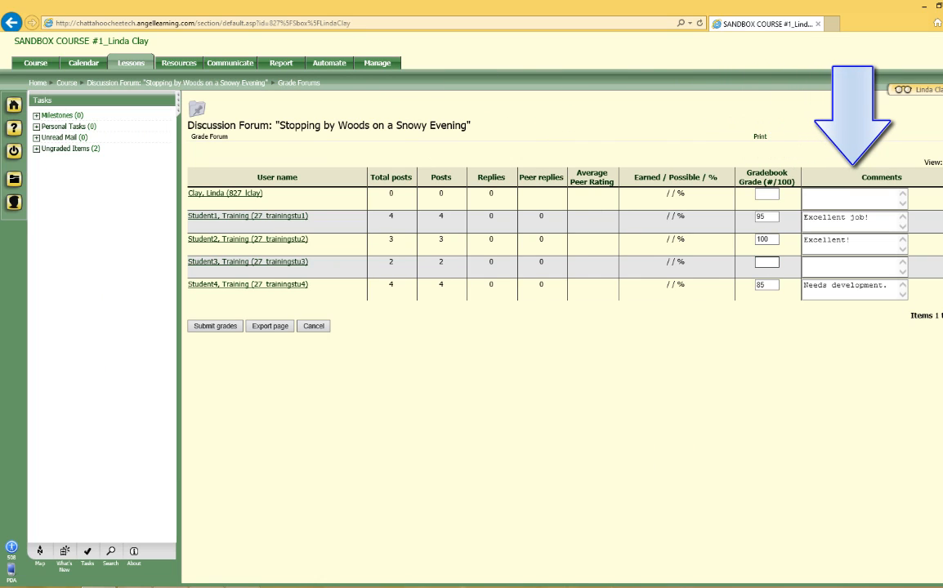
# - Give the third training student a forum grade of 85 with the comment "Well done." and submit the grades
pyautogui.write('85')
pyautogui.click(835, 268)
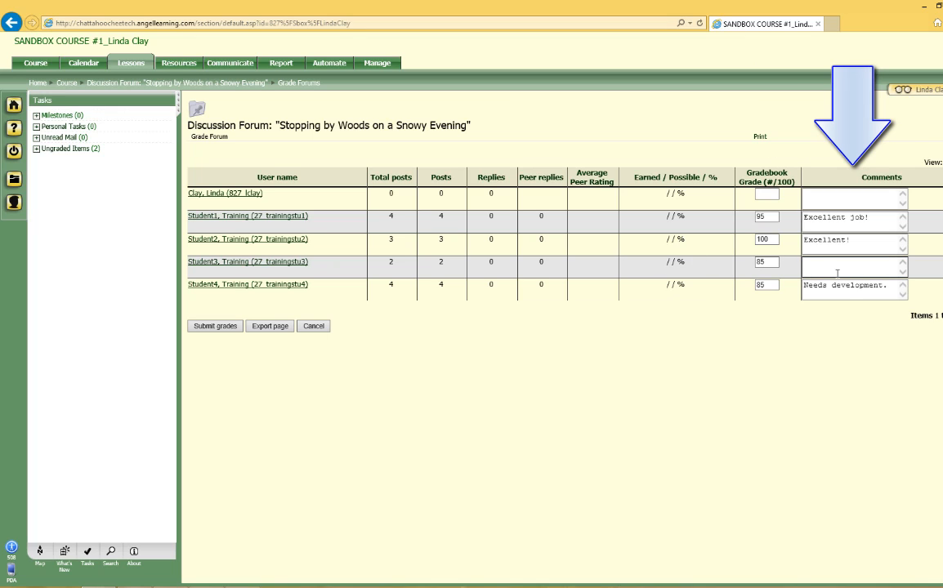
pyautogui.write('Well done.')
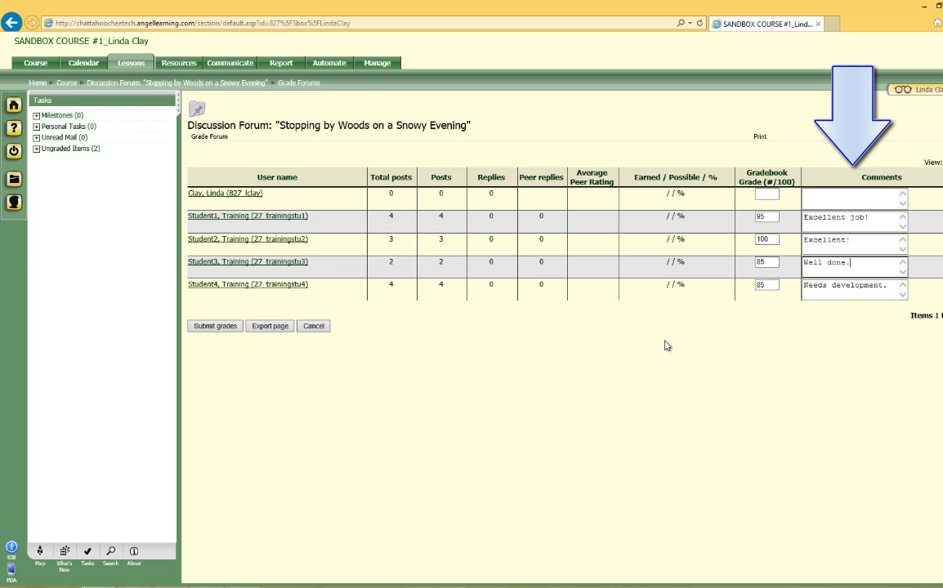
pyautogui.click(216, 326)
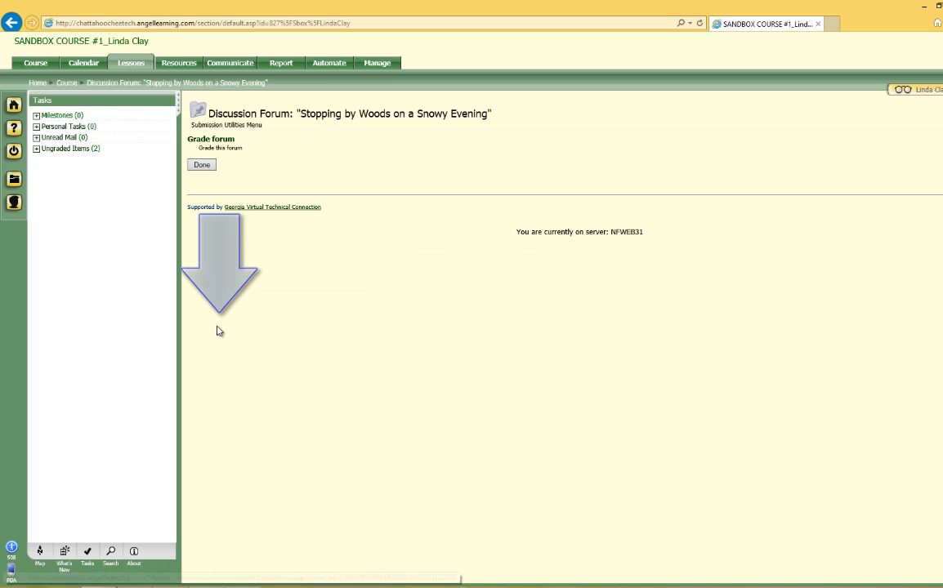
pyautogui.click(206, 167)
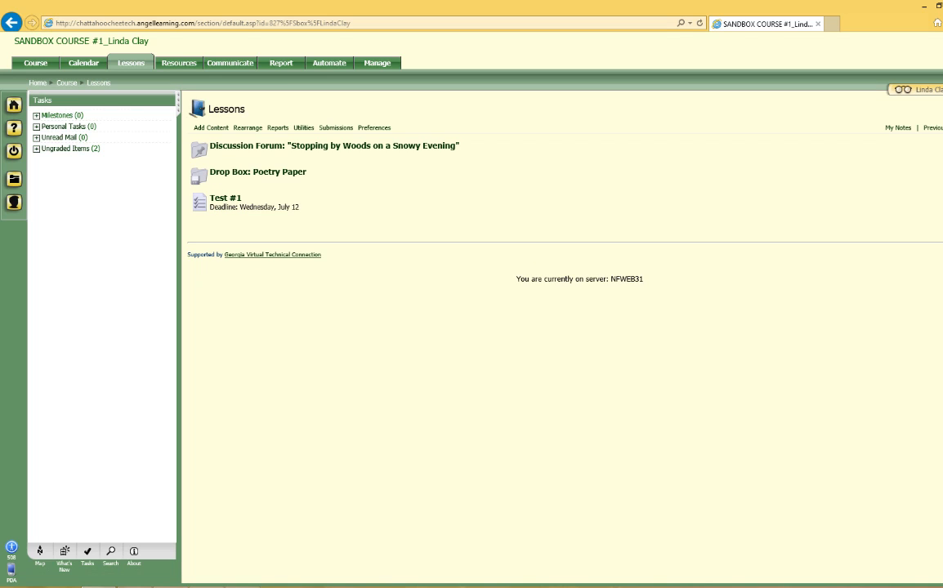
# - Open the ungraded submission in the Poetry Paper drop box for grading
pyautogui.click(63, 150)
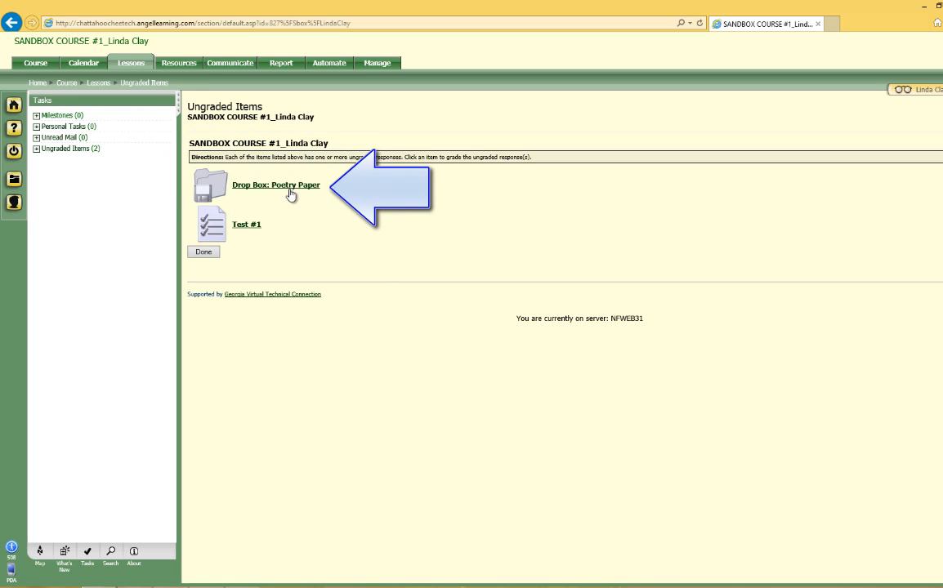
pyautogui.click(259, 183)
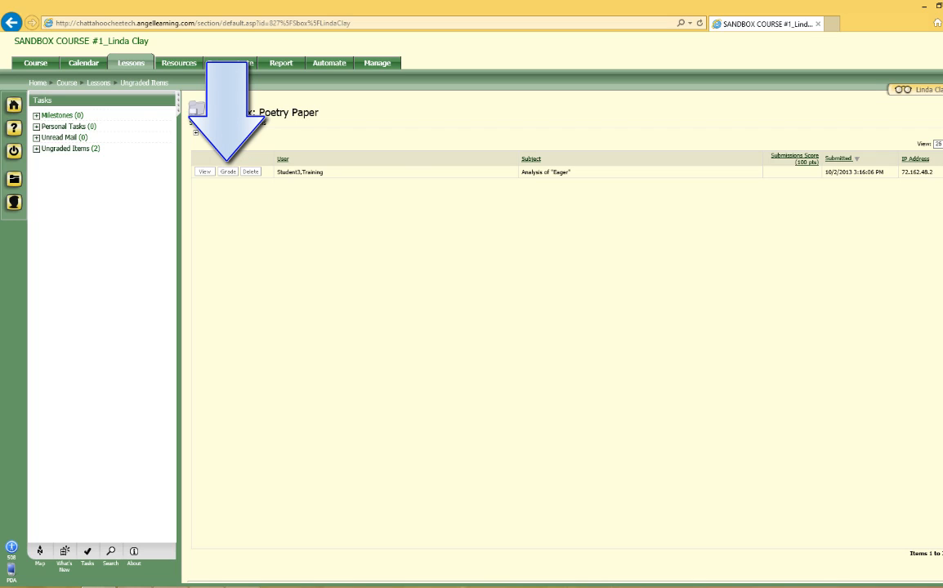
pyautogui.click(228, 171)
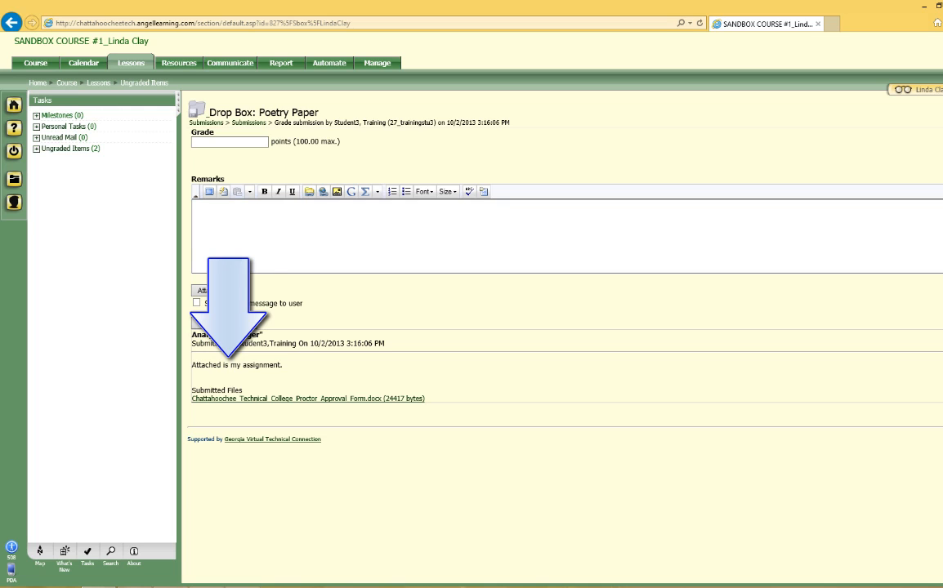
# - Grade the Poetry Paper submission 95 points with the remark "Could be a bit more specific." and save it
pyautogui.click(227, 143)
pyautogui.write('90')
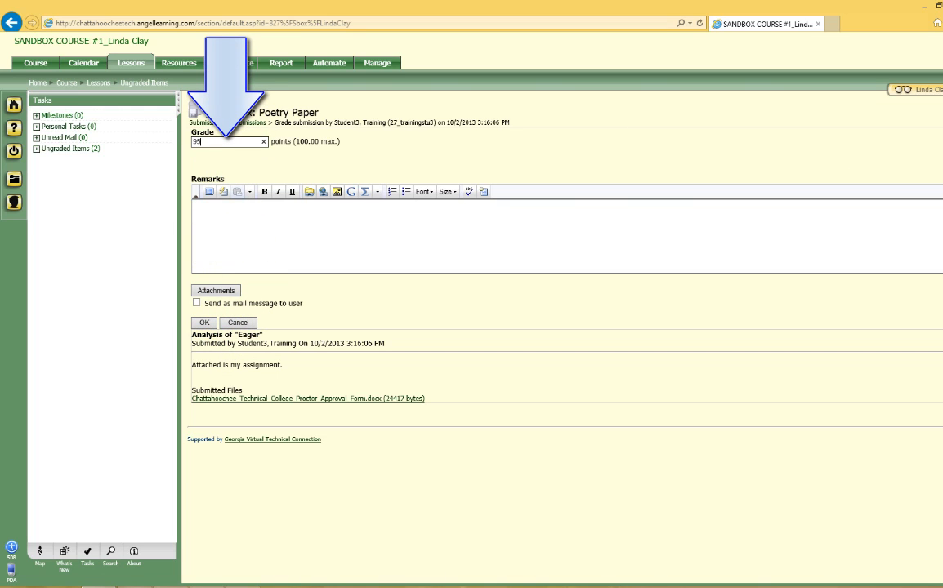
pyautogui.click(216, 223)
pyautogui.write('Could be a bit more specific.')
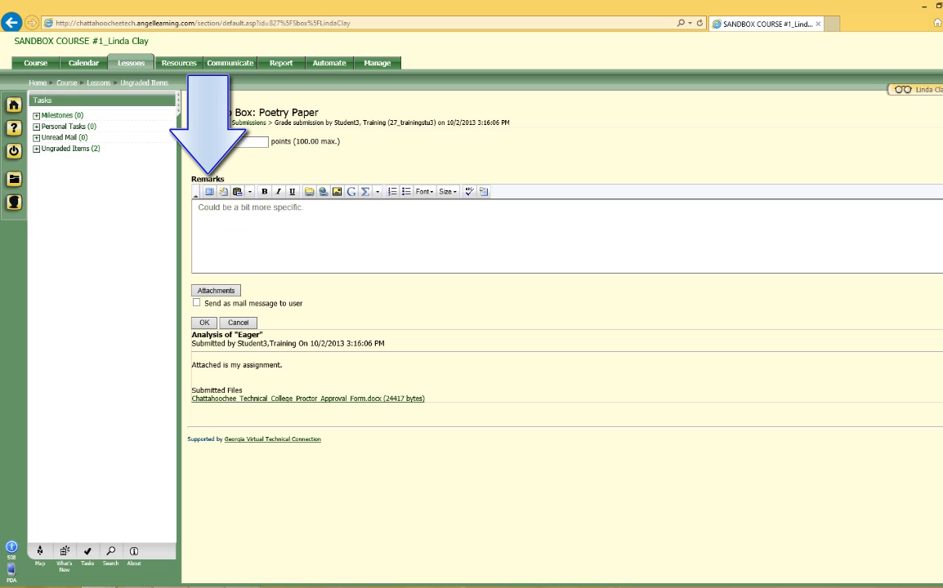
pyautogui.click(204, 322)
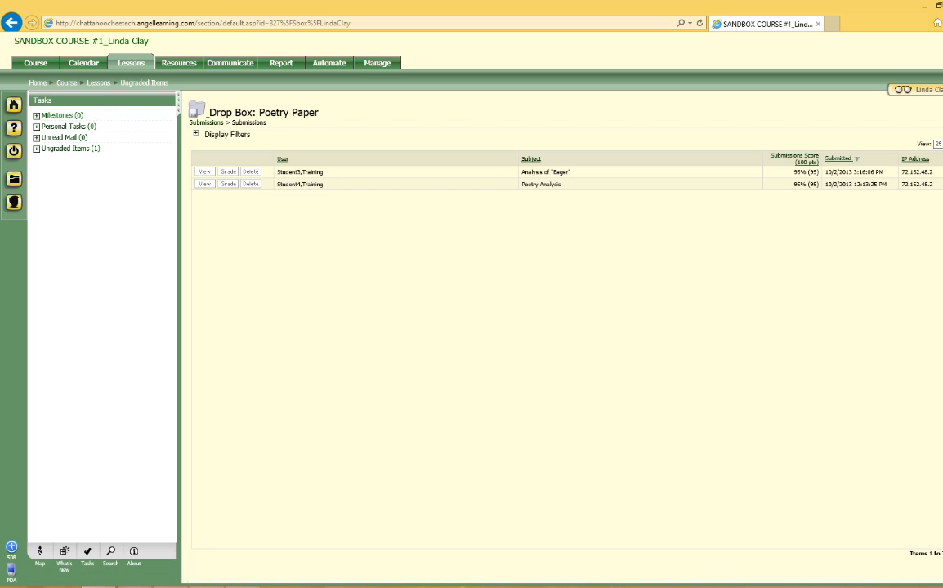
# - Open the third training student's ungraded Test #1 submission for grading
pyautogui.click(68, 148)
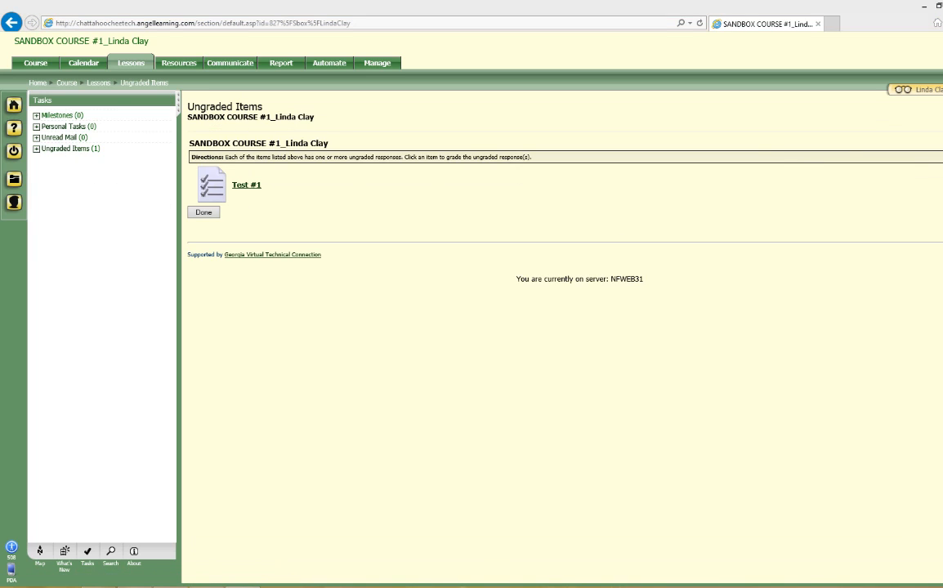
pyautogui.click(247, 187)
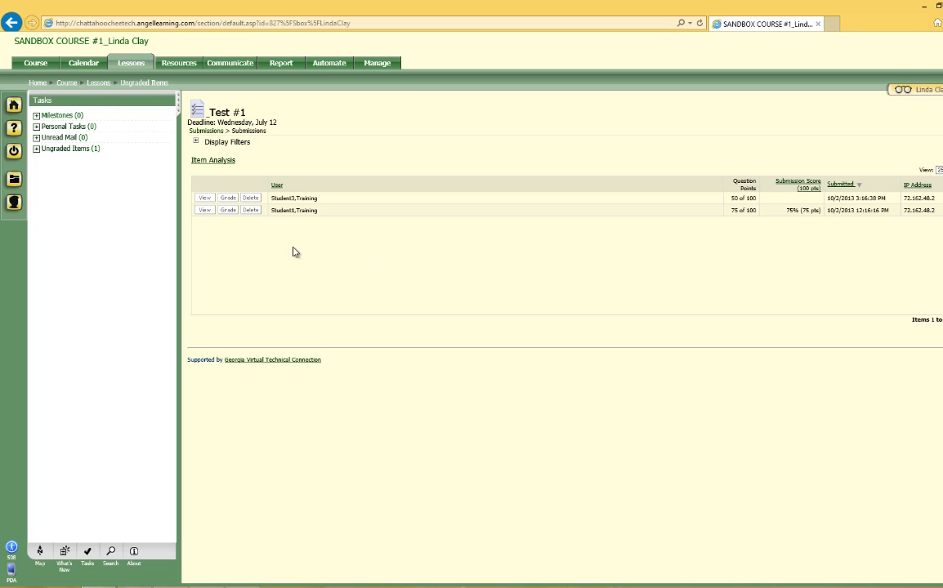
pyautogui.click(228, 199)
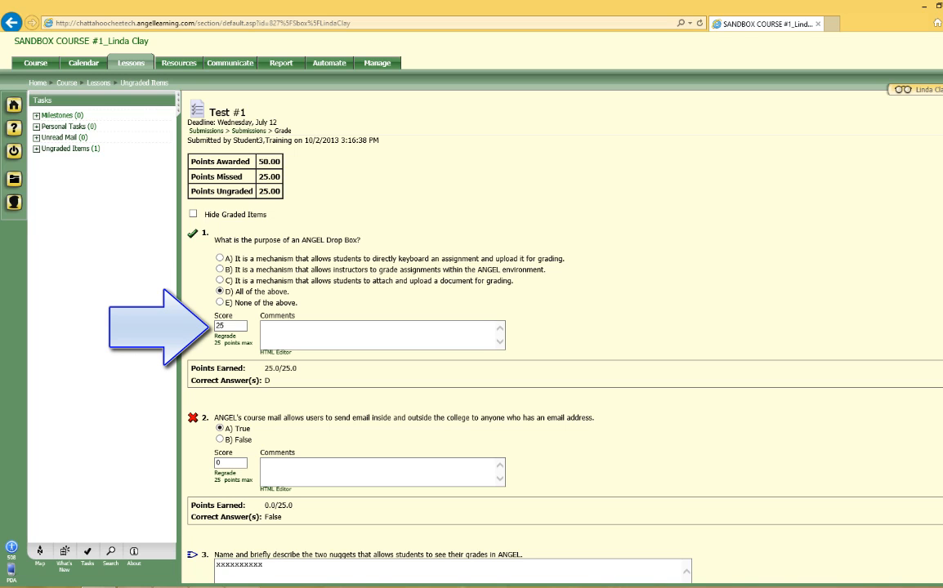
# - Score the question 3 answer about the two grade nuggets 20 points and save the test grading
pyautogui.scroll(-3, 563, 327)
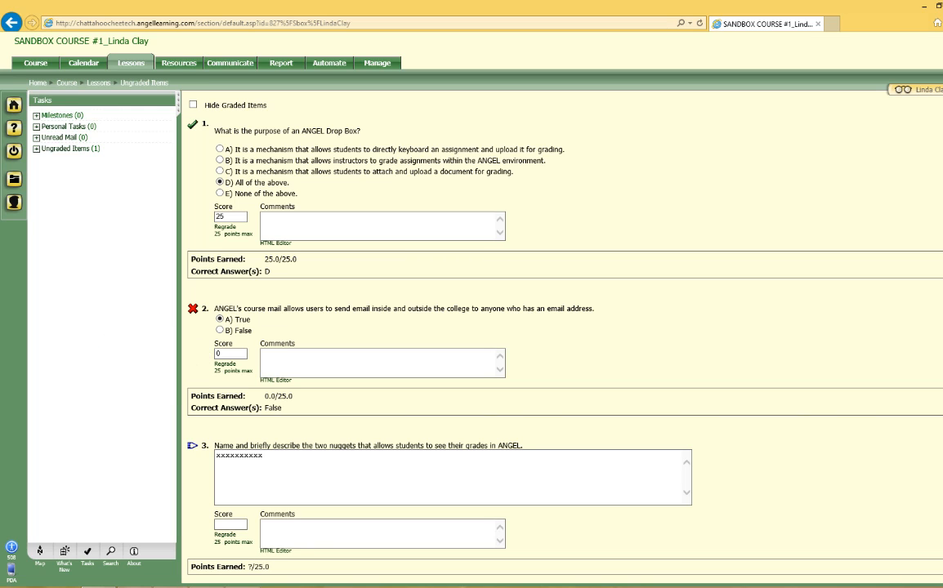
pyautogui.scroll(-3, 515, 327)
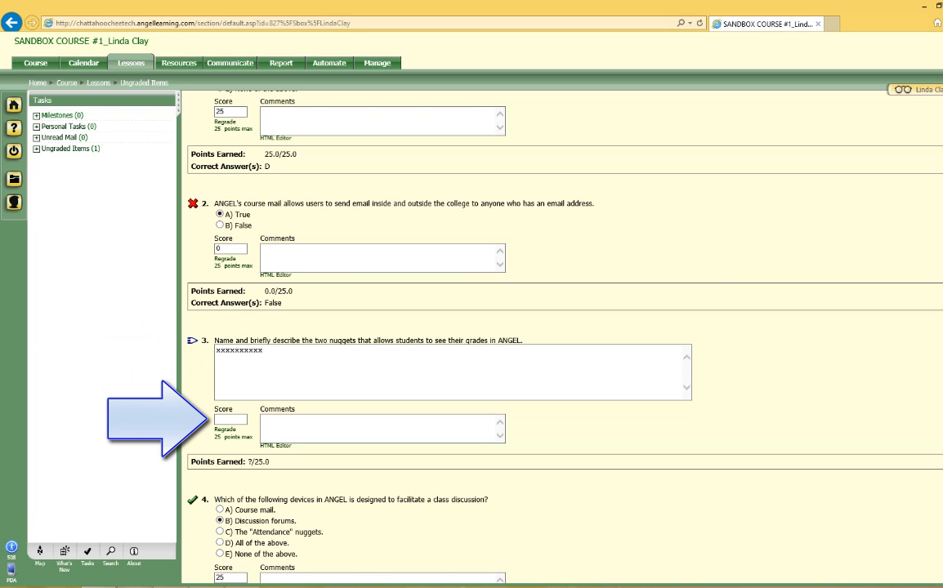
pyautogui.click(219, 419)
pyautogui.write('20')
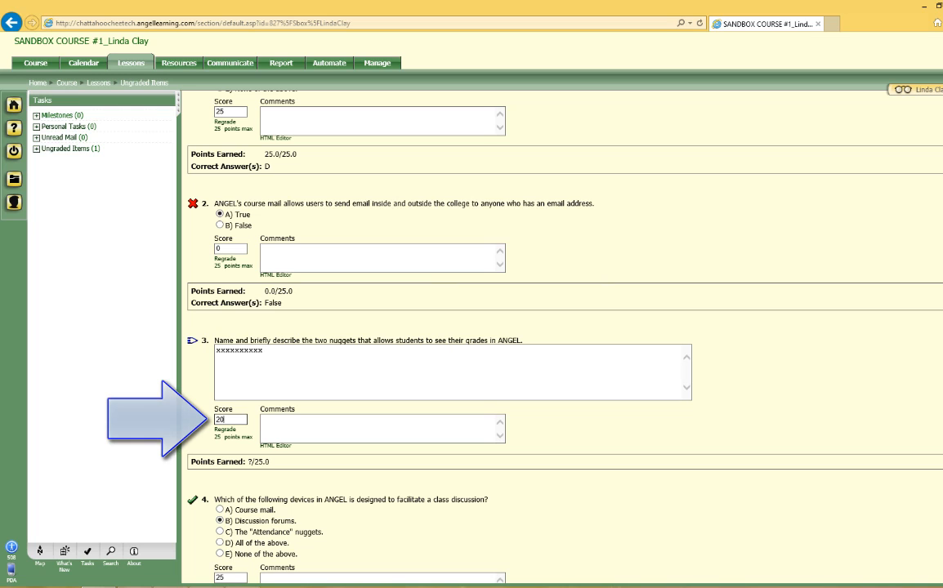
pyautogui.scroll(-2, 563, 327)
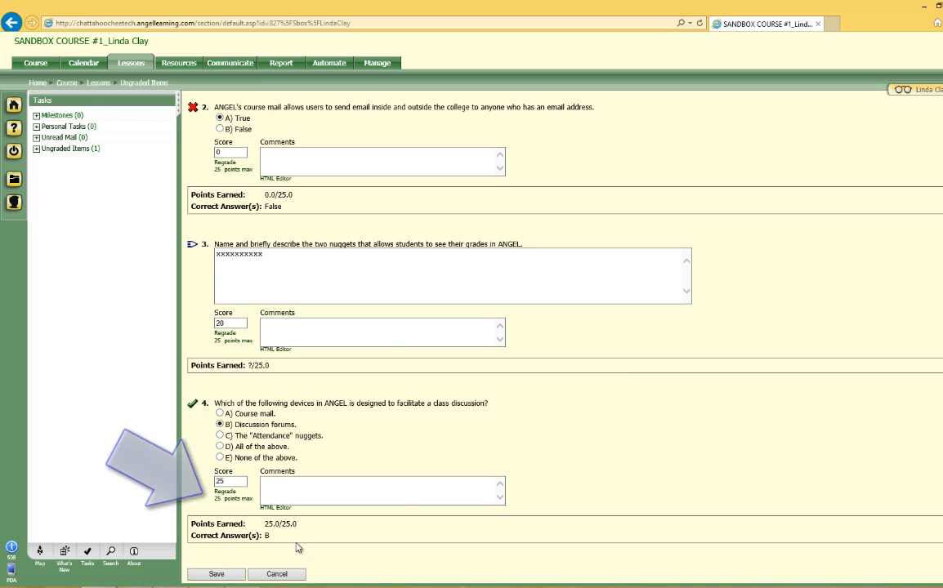
pyautogui.click(216, 573)
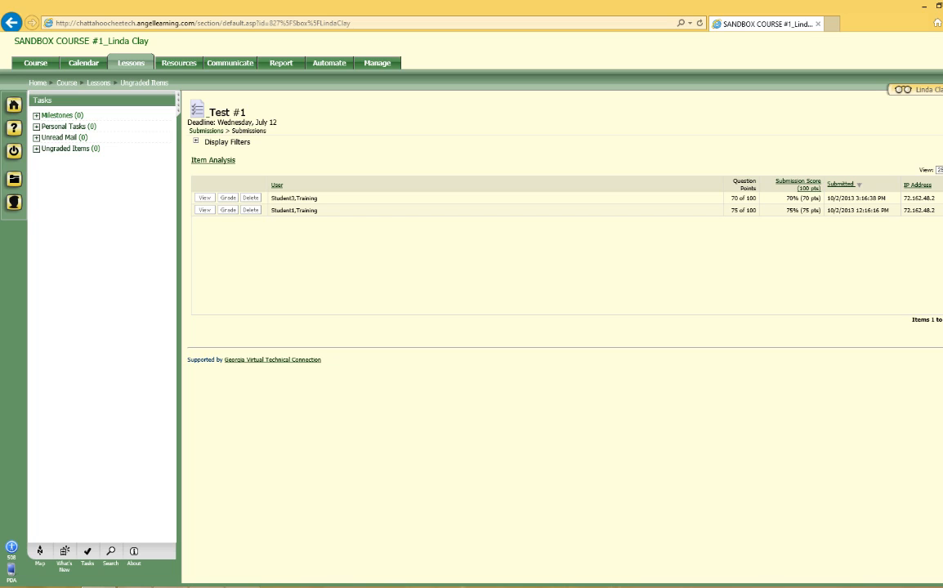
# - Review all grades for the course in the gradebook, and return to the gradebook overview
pyautogui.click(380, 66)
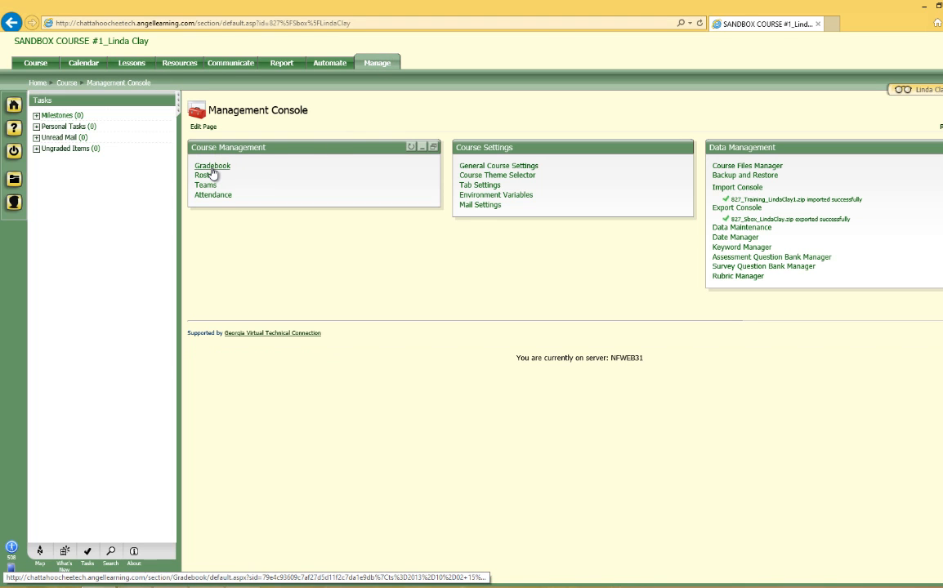
pyautogui.click(212, 167)
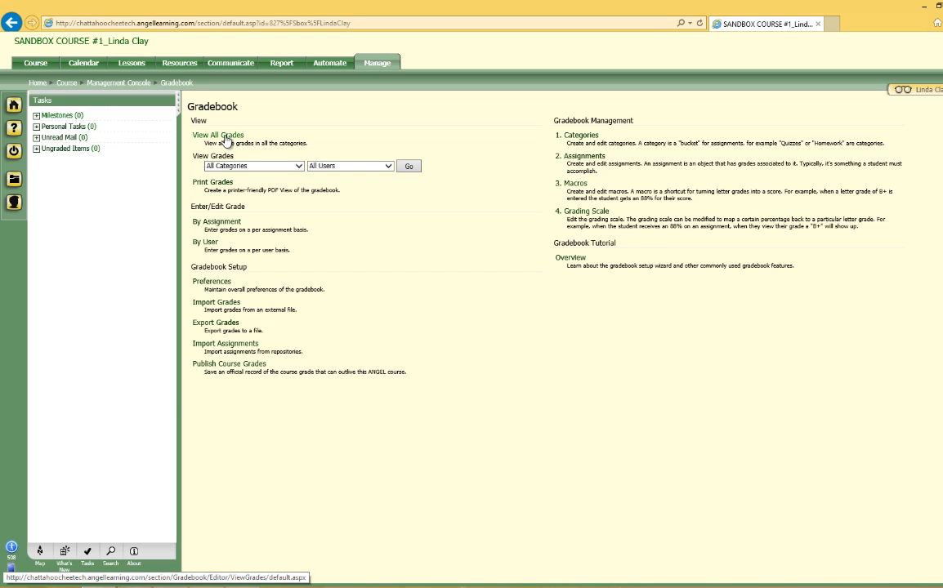
pyautogui.click(227, 137)
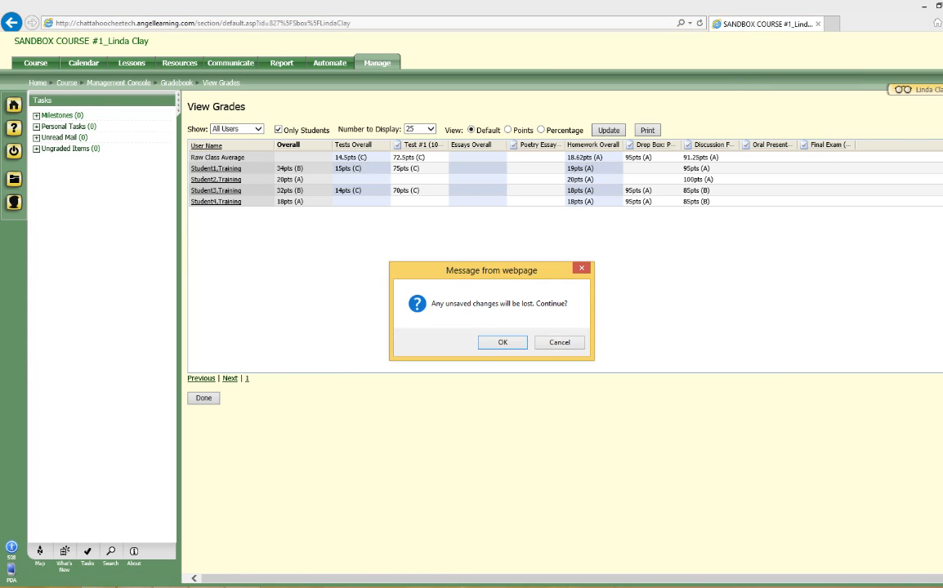
pyautogui.click(499, 347)
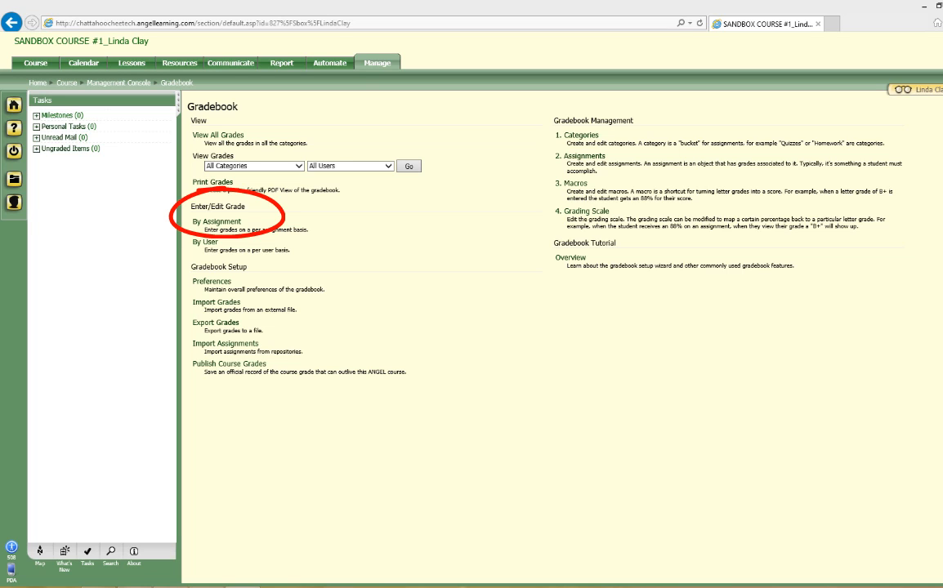
# - Open grade entry by assignment and load the Oral Presentation assignment
pyautogui.click(223, 224)
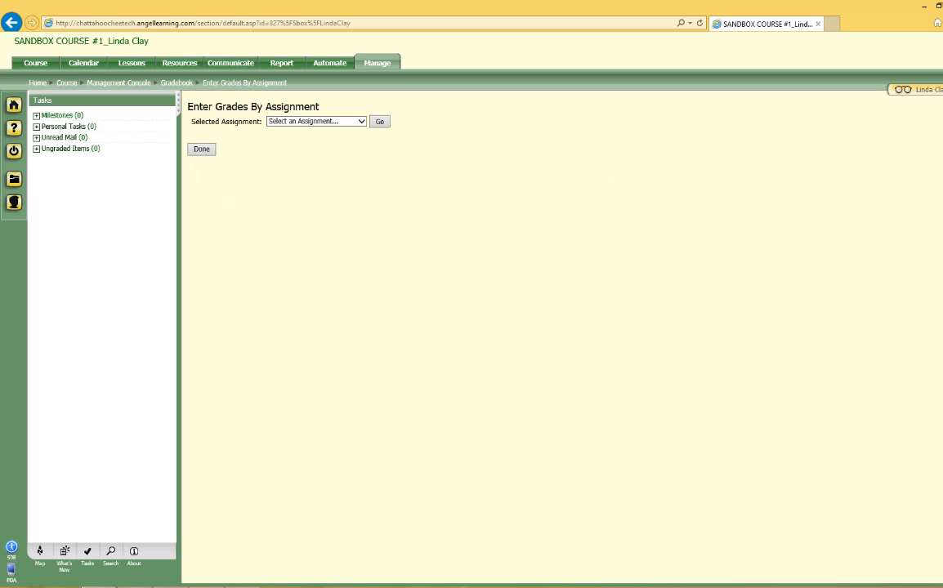
pyautogui.click(360, 123)
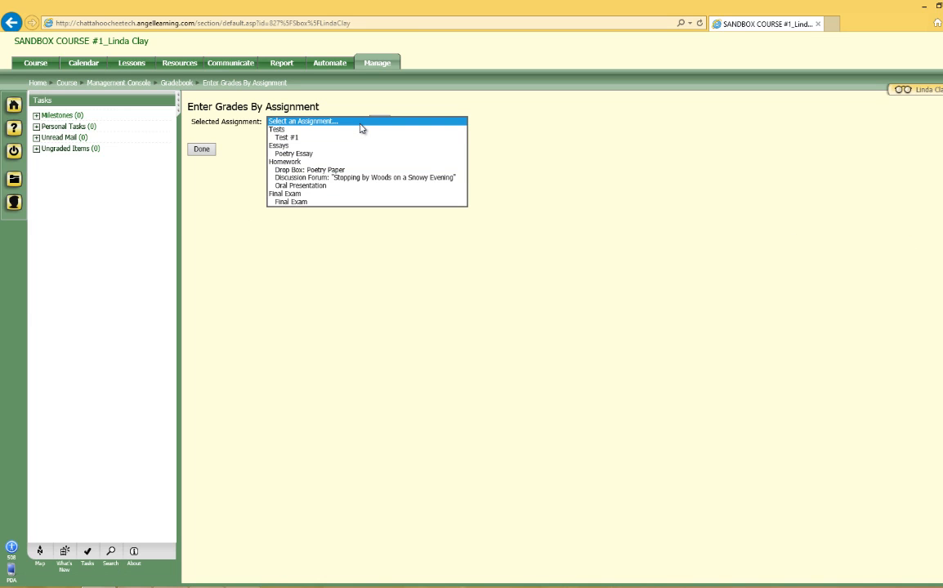
pyautogui.click(332, 190)
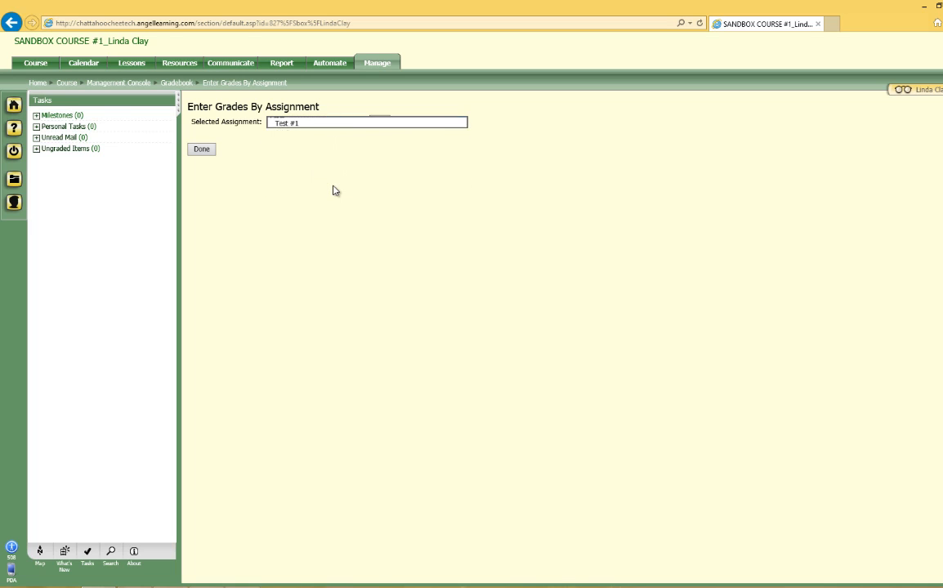
pyautogui.click(379, 121)
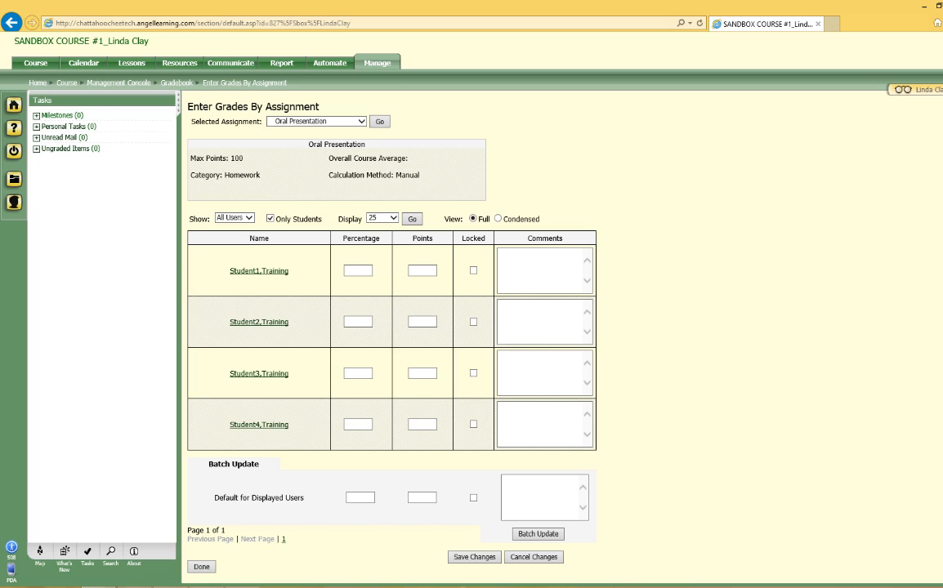
# - Enter Oral Presentation points of 85, 90, 75 and 100 for the first through fourth training students
pyautogui.click(422, 270)
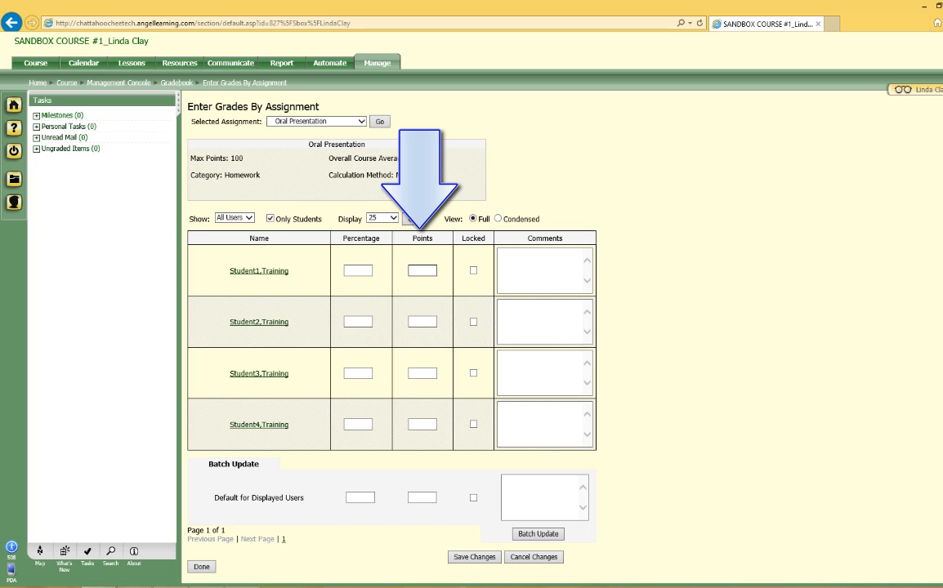
pyautogui.write('85')
pyautogui.click(429, 322)
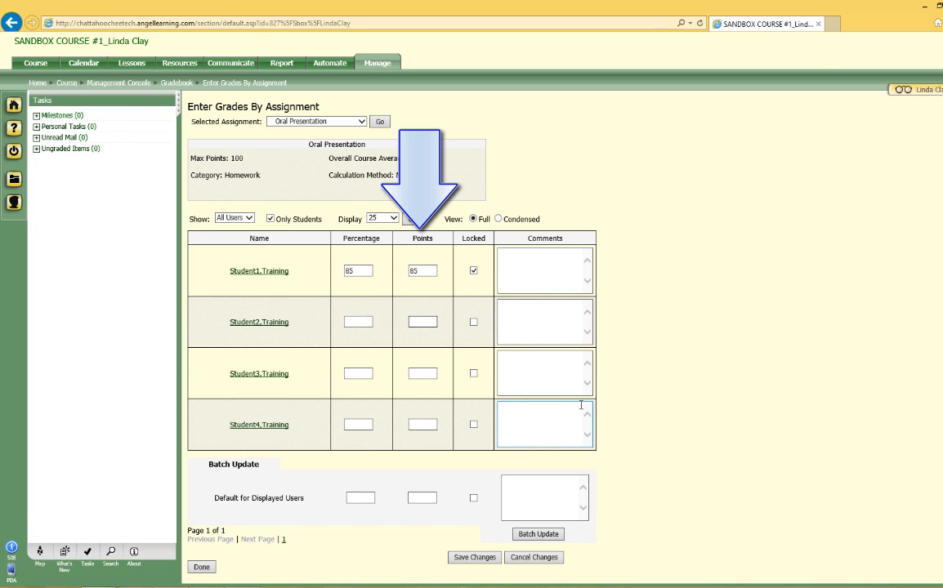
pyautogui.write('90')
pyautogui.click(428, 373)
pyautogui.write('75')
pyautogui.click(428, 424)
pyautogui.write('100')
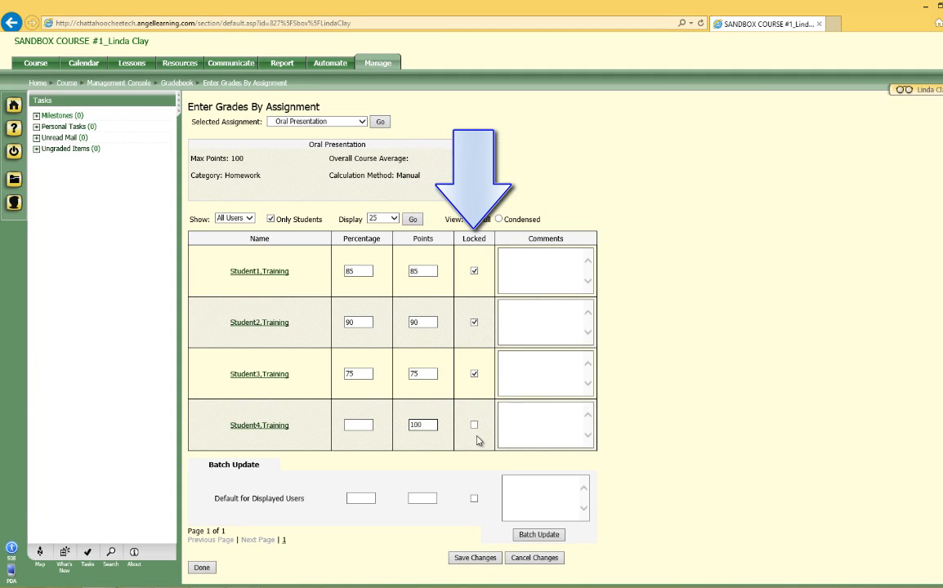
# - Add the comments "Good job!" for the first student and "Needs more development." for the third, and save the grades
pyautogui.click(522, 269)
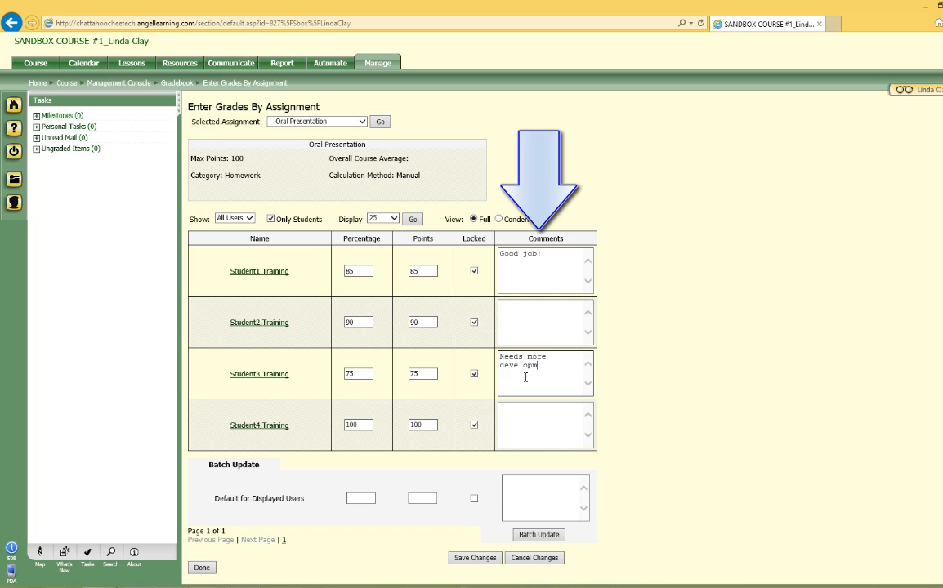
pyautogui.write('ent.')
pyautogui.click(482, 559)
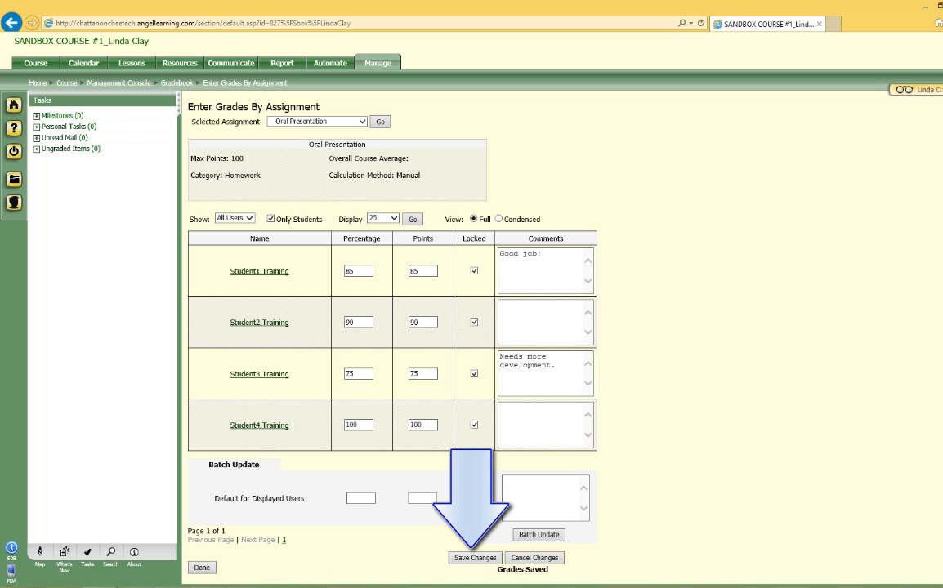
# - Load the Final Exam assignment for grade entry
pyautogui.click(363, 122)
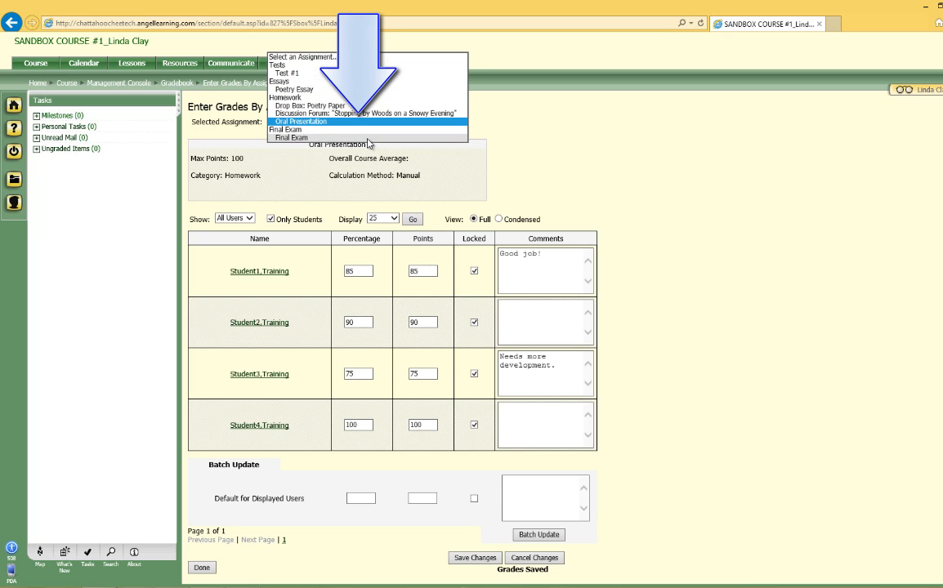
pyautogui.click(367, 138)
pyautogui.click(379, 121)
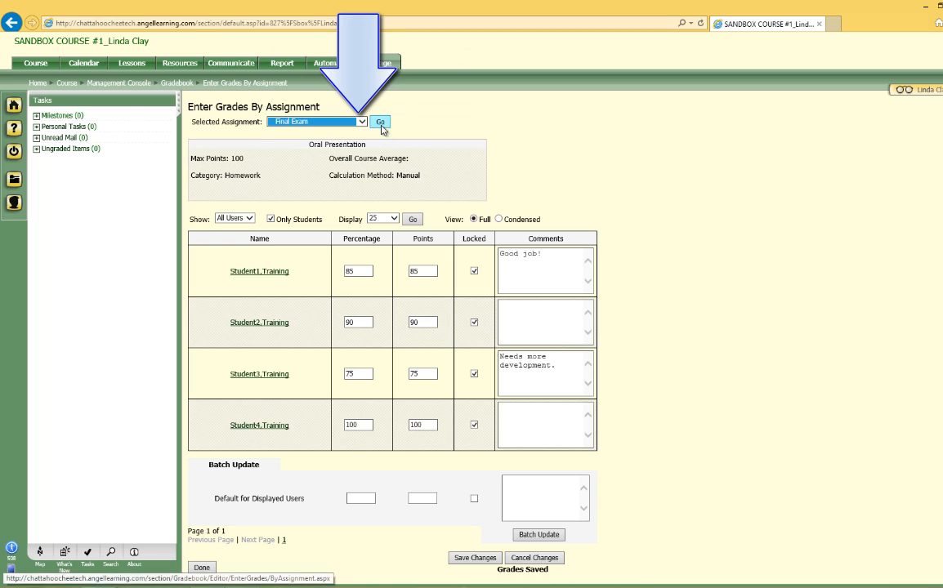
# - Enter Final Exam points of 85, 95, 75 and 80 for the first through fourth training students, save, and return to the gradebook
pyautogui.click(417, 270)
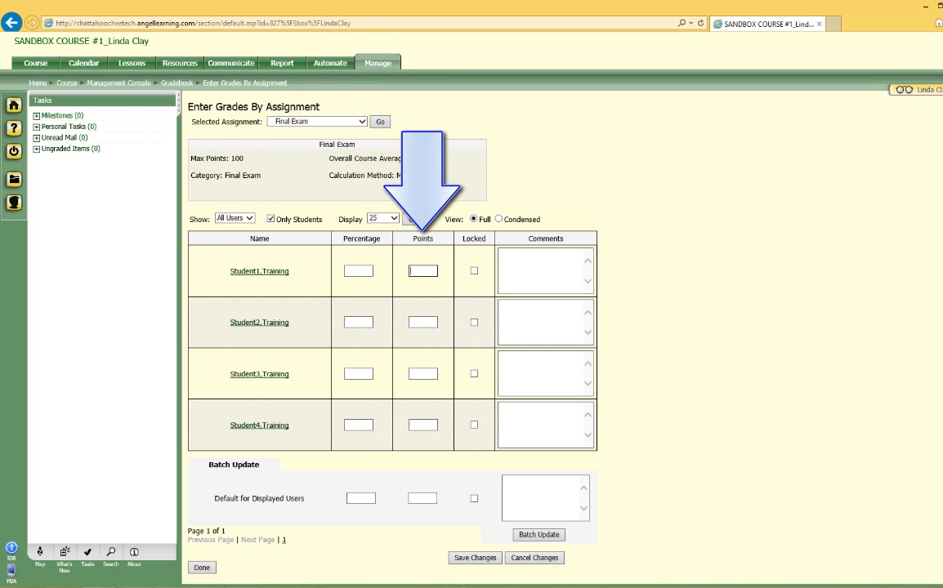
pyautogui.write('85')
pyautogui.press('Tab')
pyautogui.write('95')
pyautogui.press('Tab')
pyautogui.write('75')
pyautogui.press('Tab')
pyautogui.write('80')
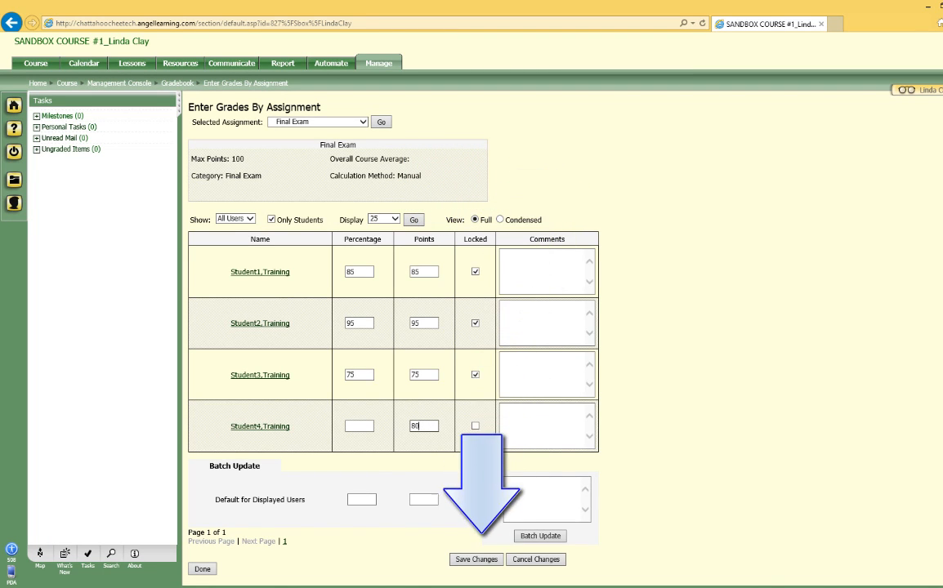
pyautogui.click(473, 561)
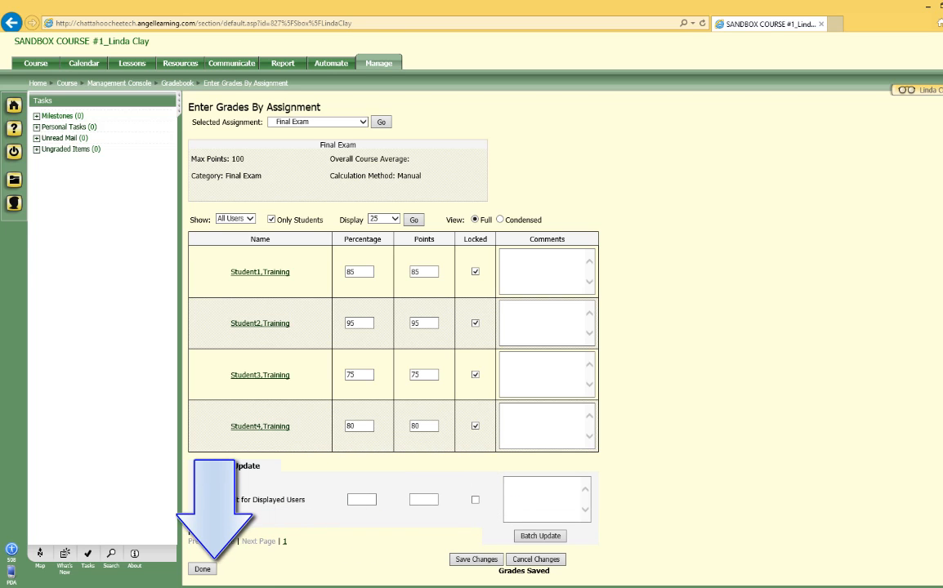
pyautogui.click(202, 568)
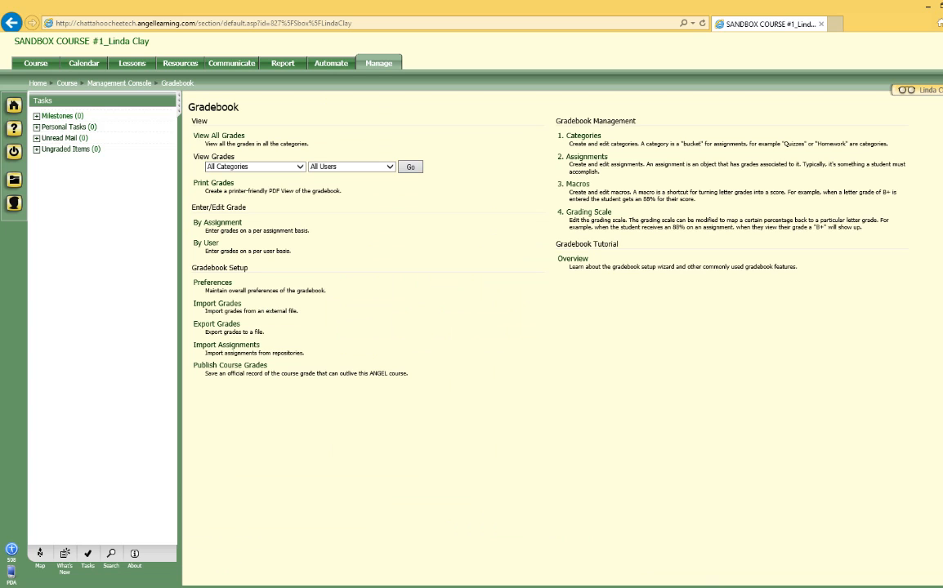
# - Review the Oral Presentation and Final Exam columns in the full grade view, and return to the gradebook
pyautogui.click(220, 139)
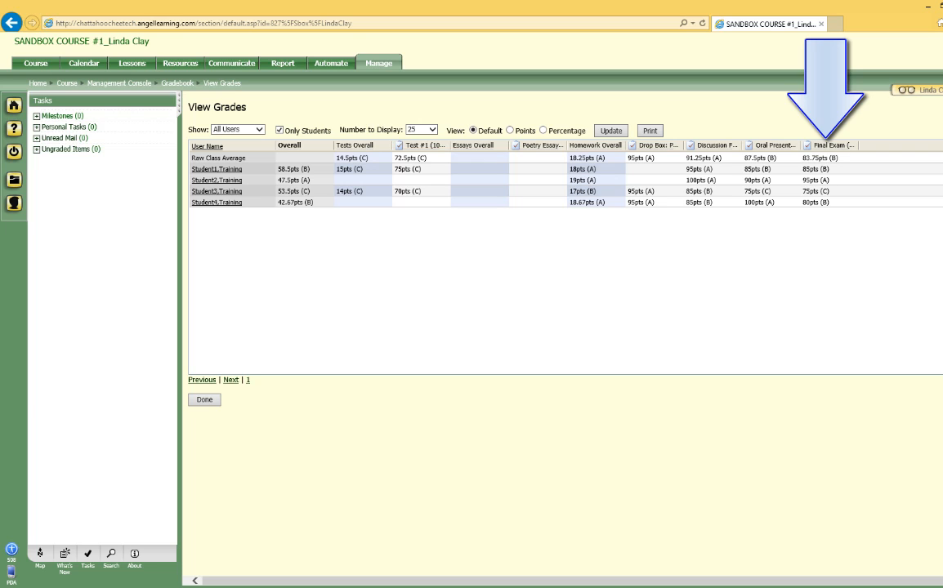
pyautogui.click(157, 82)
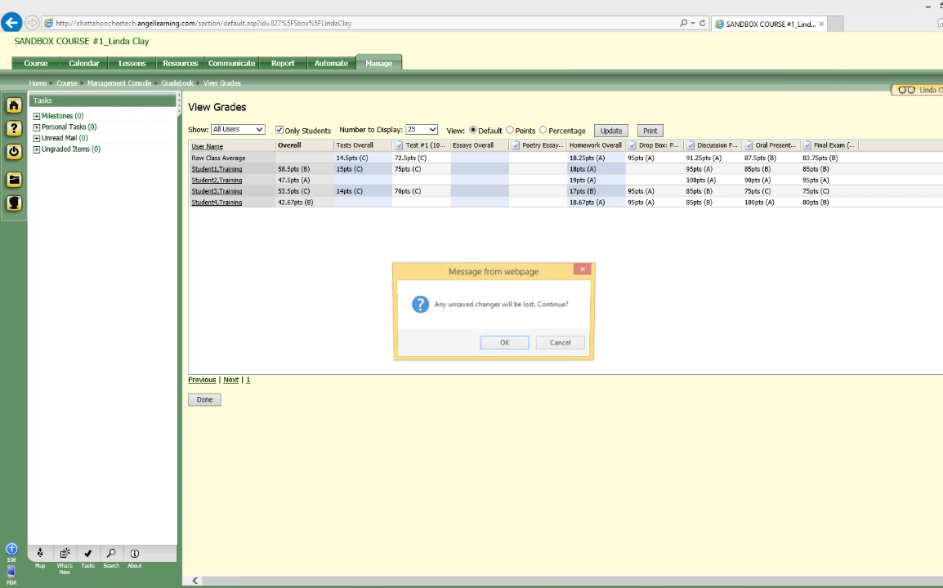
pyautogui.click(500, 346)
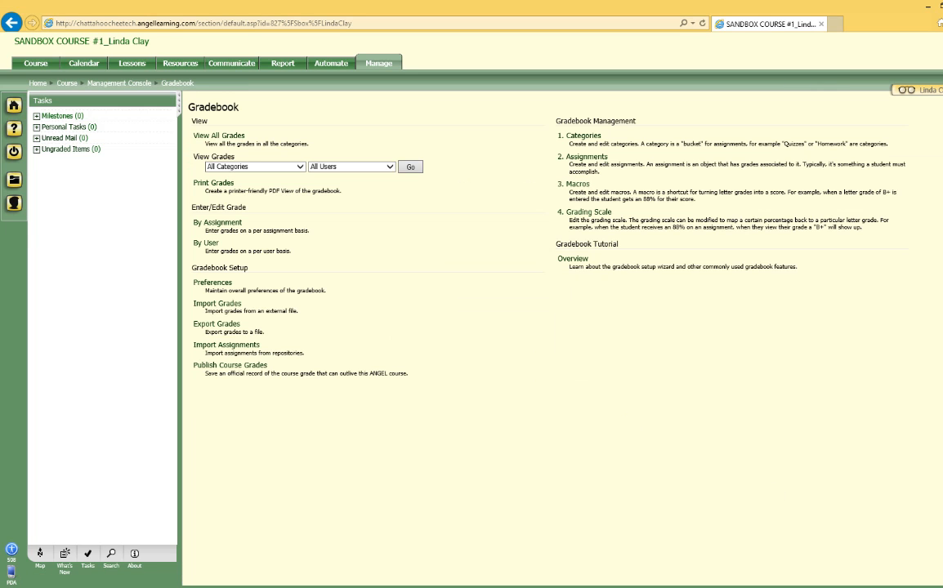
# - Assign 0 points to the ungraded students for Test #1 with a batch update, and save the grades
pyautogui.click(222, 225)
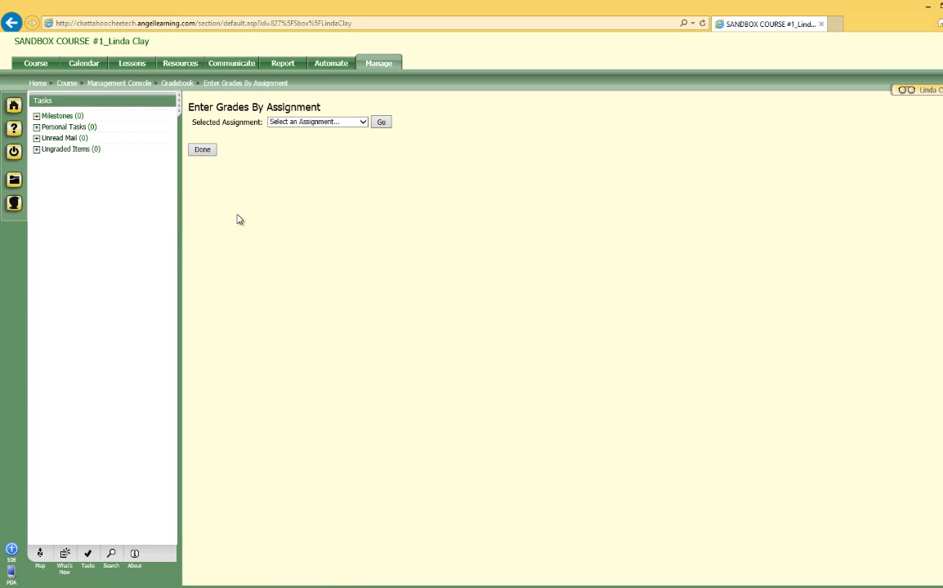
pyautogui.click(362, 123)
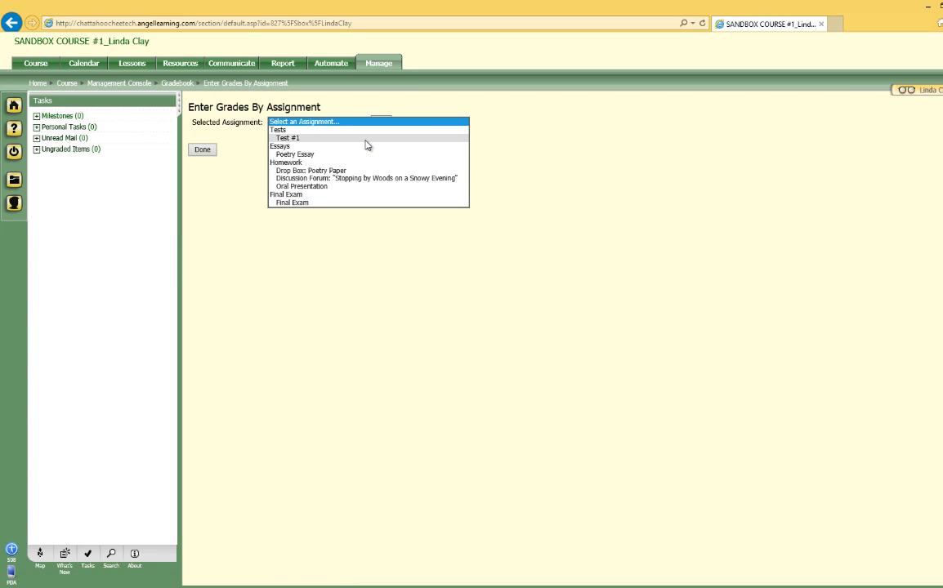
pyautogui.click(365, 140)
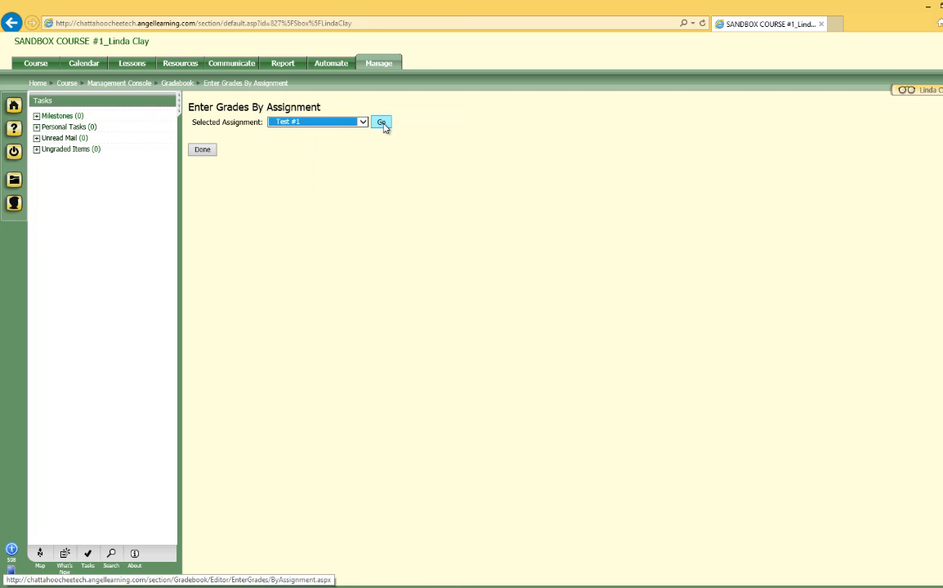
pyautogui.click(381, 123)
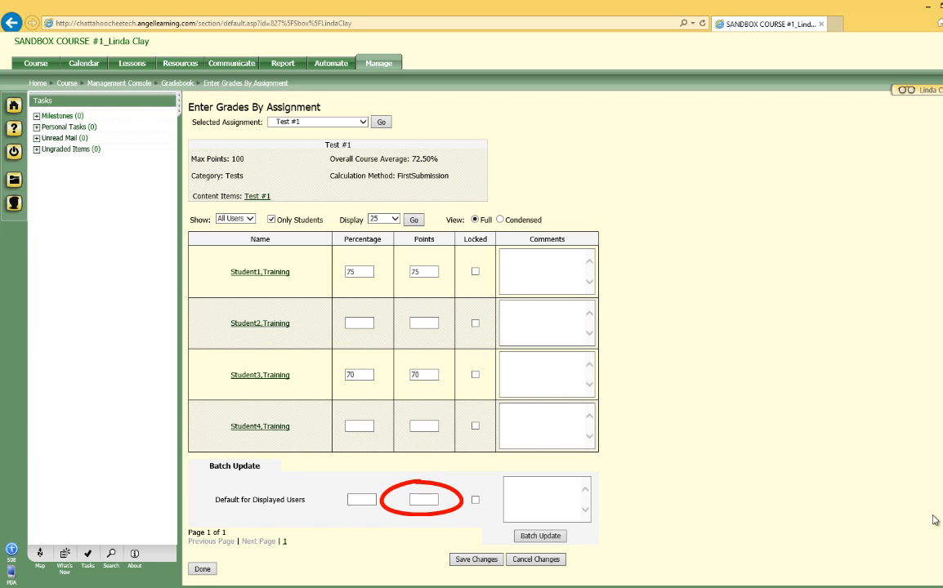
pyautogui.click(420, 498)
pyautogui.write('0')
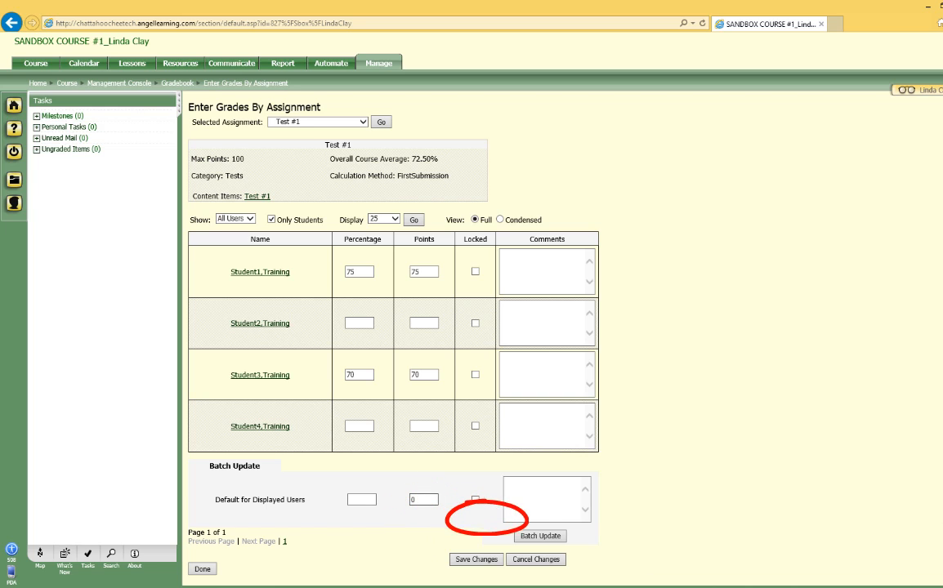
pyautogui.click(548, 541)
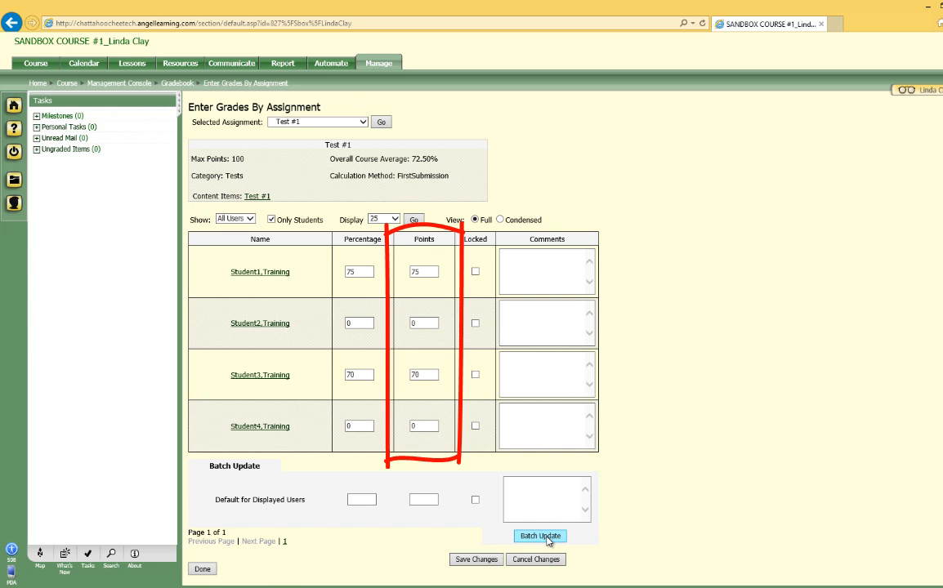
pyautogui.click(477, 559)
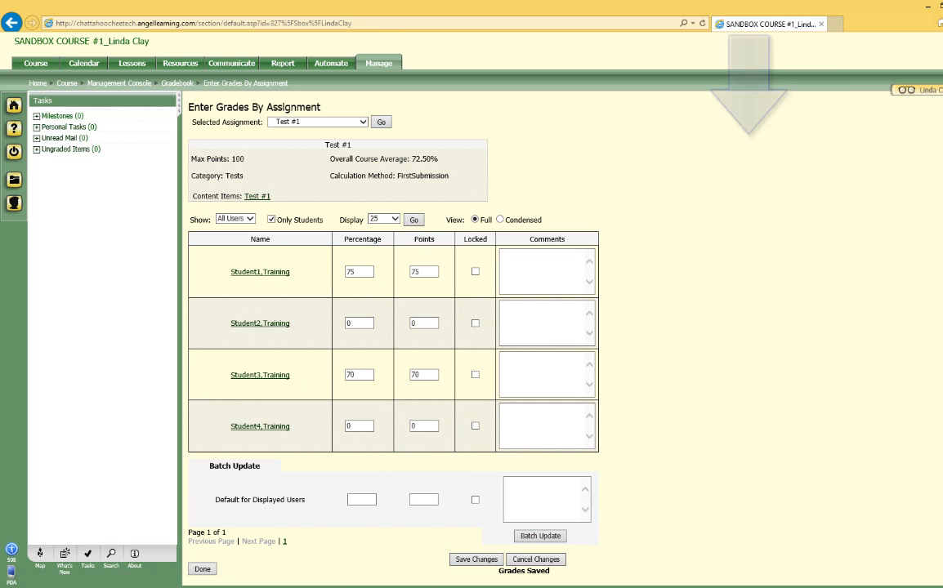
# - Assign 0 points to the ungraded students for Drop Box: Poetry Paper with a batch update, and save the grades
pyautogui.click(361, 121)
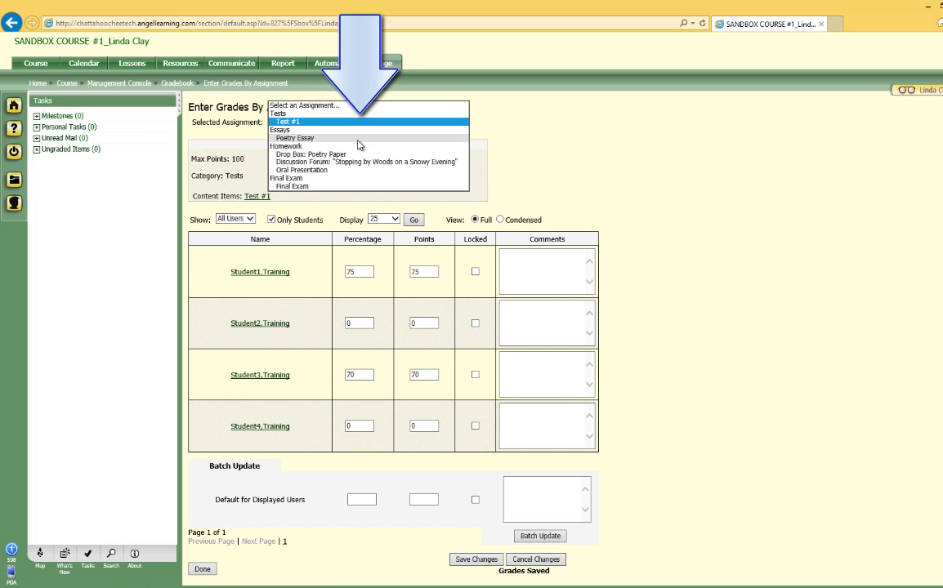
pyautogui.click(358, 154)
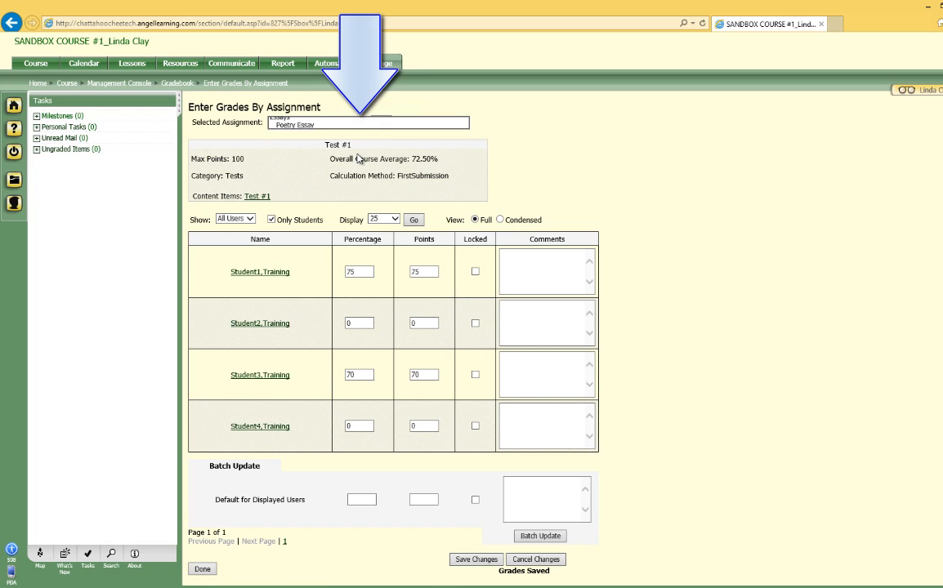
pyautogui.click(380, 122)
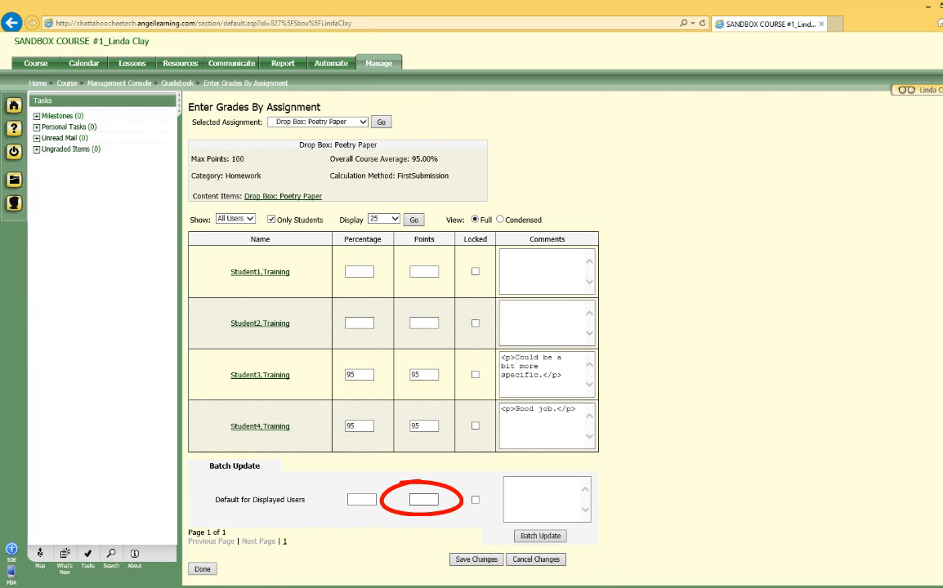
pyautogui.click(422, 502)
pyautogui.write('0')
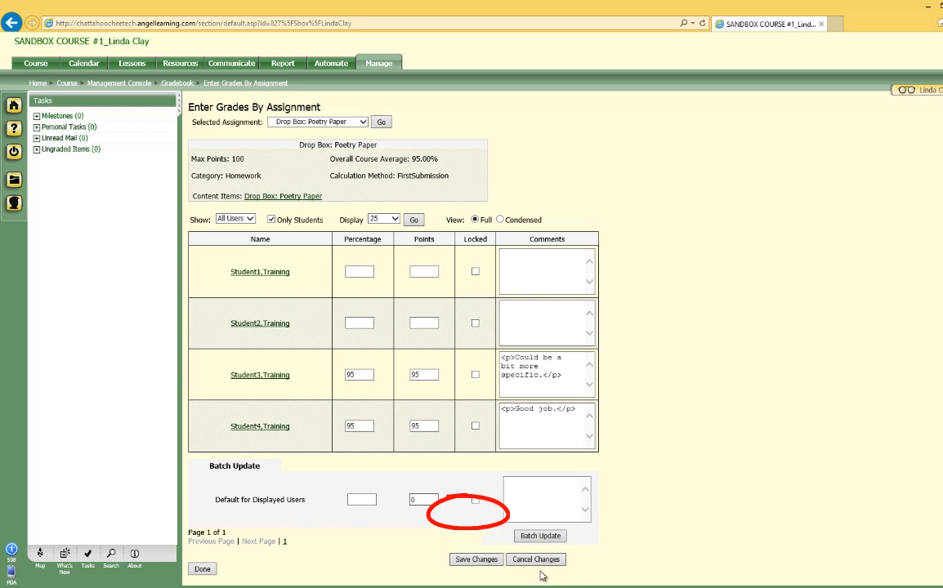
pyautogui.click(539, 536)
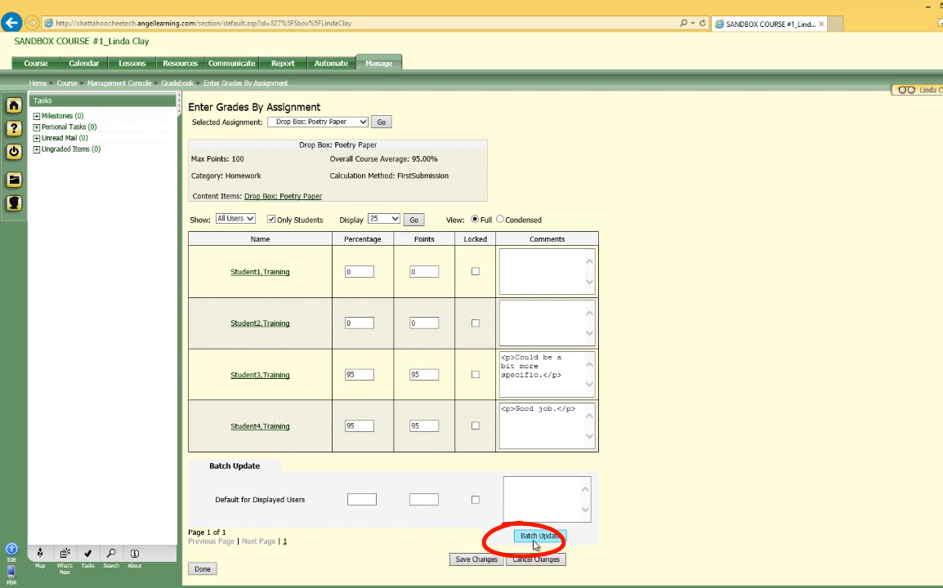
pyautogui.click(476, 560)
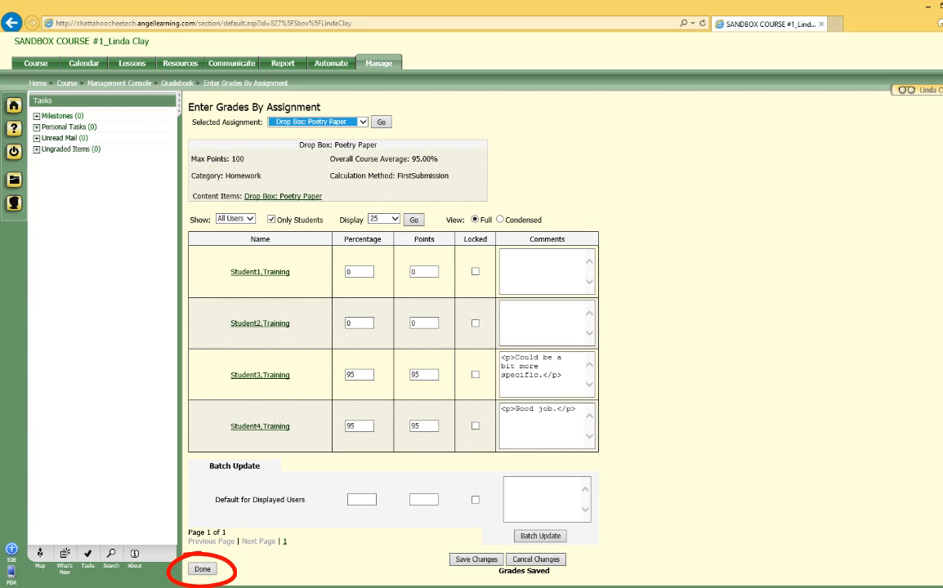
# - Return to the gradebook and view all grades in all categories
pyautogui.click(202, 570)
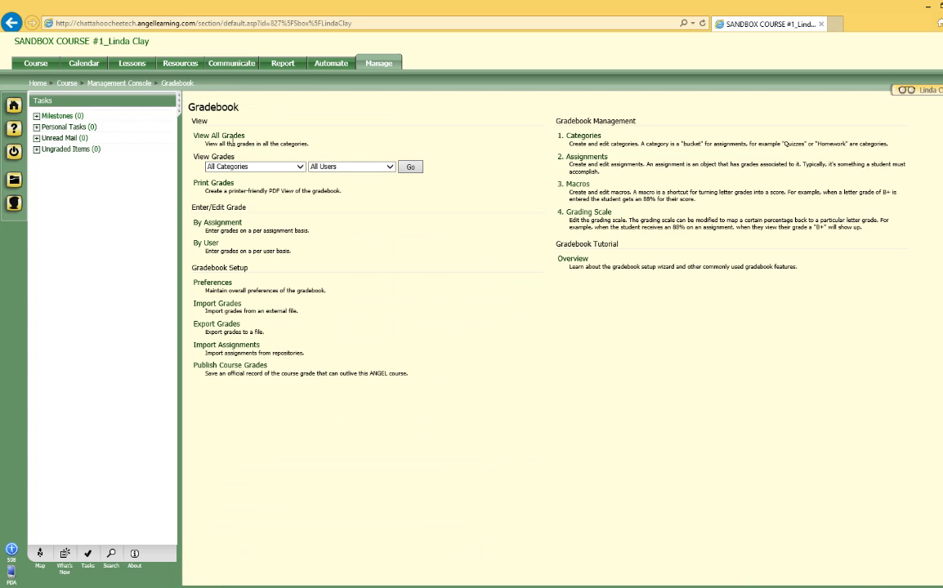
pyautogui.click(228, 142)
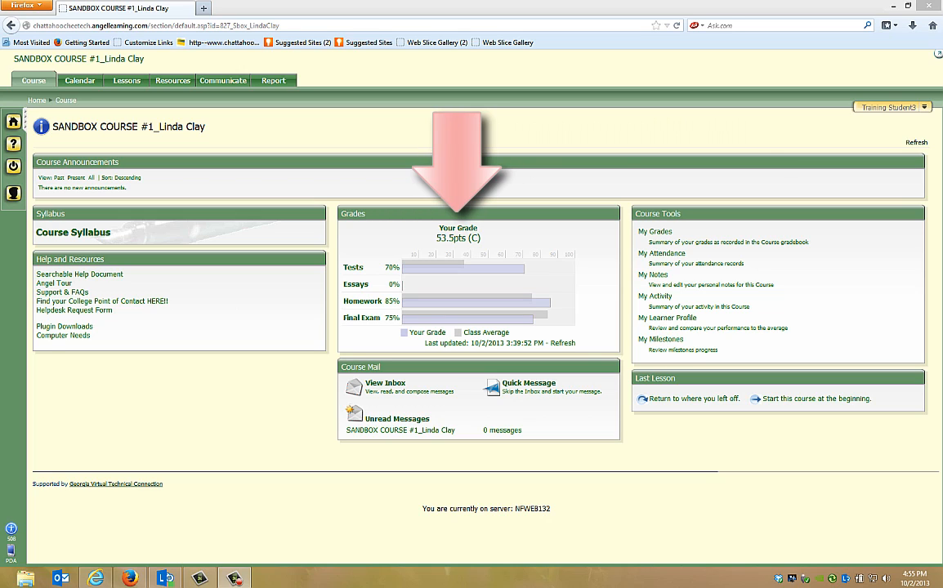
# - From the student's course page in Firefox, view the Learner Profile Gradebook Grades report as a table
pyautogui.click(415, 268)
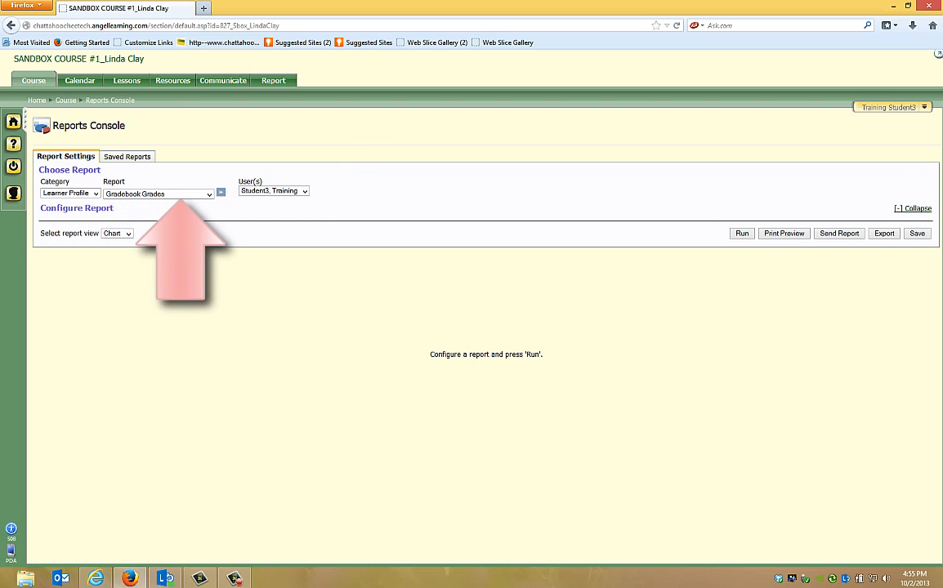
pyautogui.click(127, 235)
pyautogui.click(112, 251)
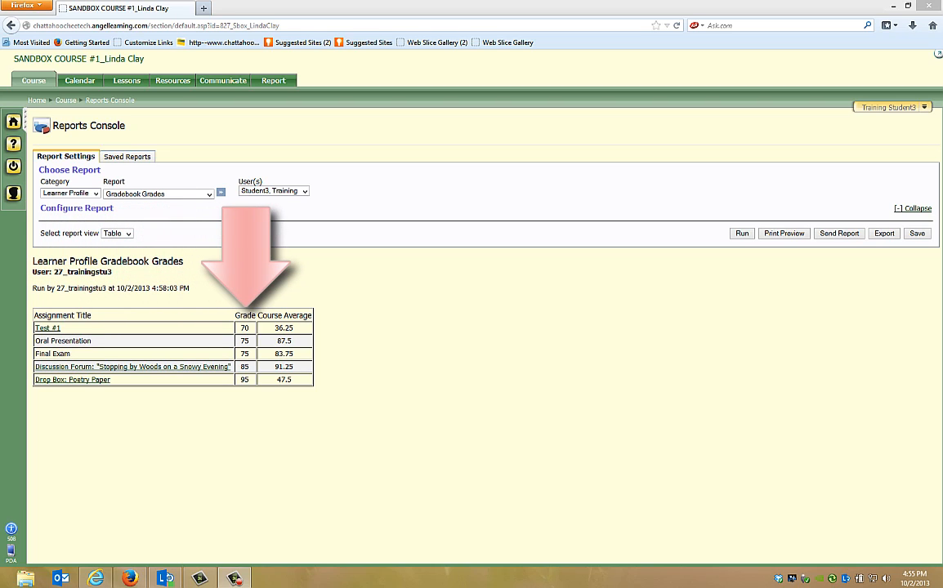
# - Run the Student Grades report in the Grades category to view the student's grades and comments
pyautogui.click(95, 194)
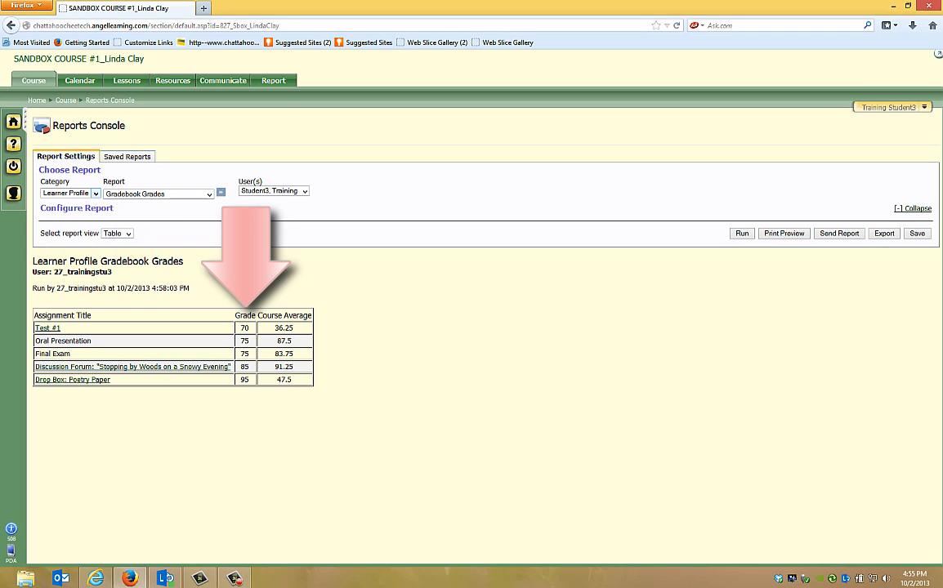
pyautogui.click(95, 194)
pyautogui.click(76, 204)
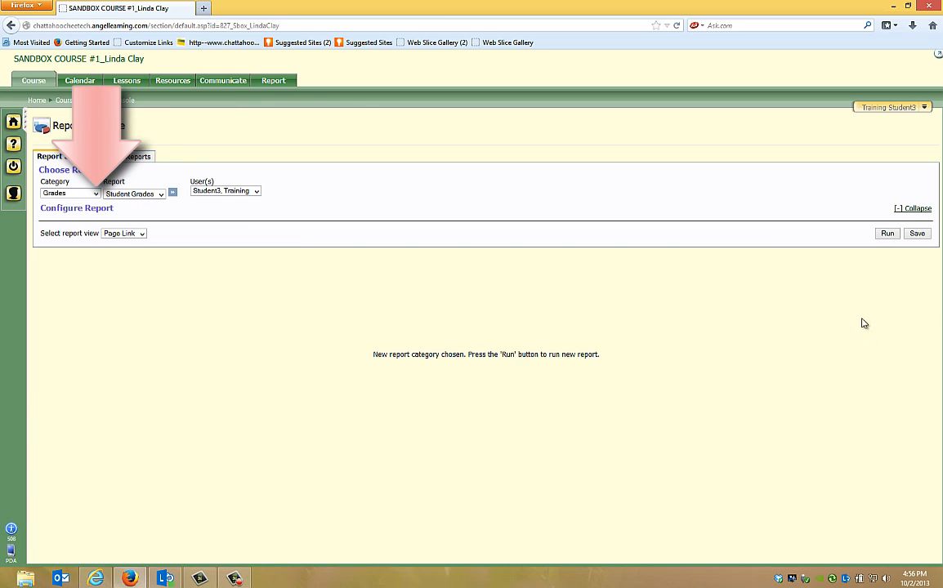
pyautogui.click(886, 234)
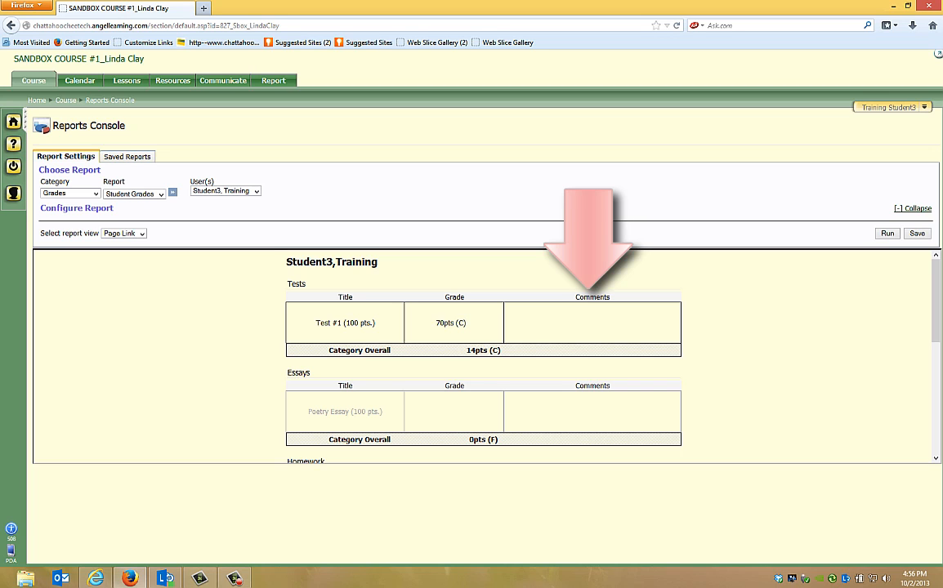
# - Review the student's grades and comments in My Grades, and check the course lessons before going back to the course page
pyautogui.click(33, 84)
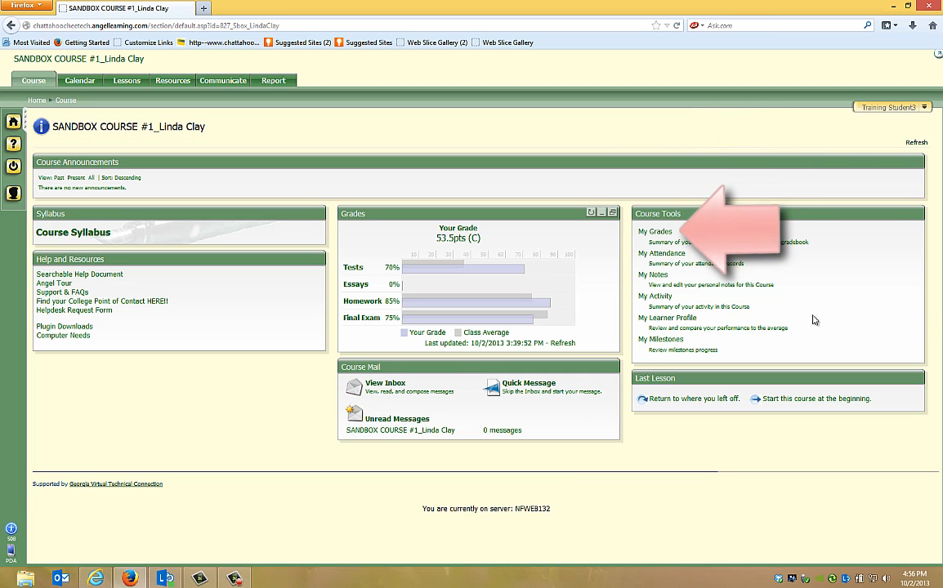
pyautogui.click(654, 233)
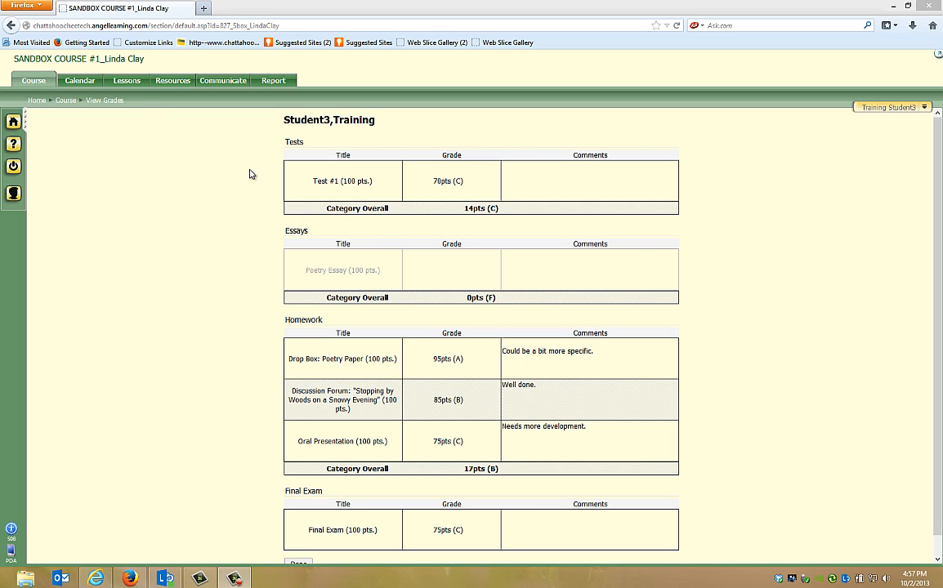
pyautogui.click(114, 79)
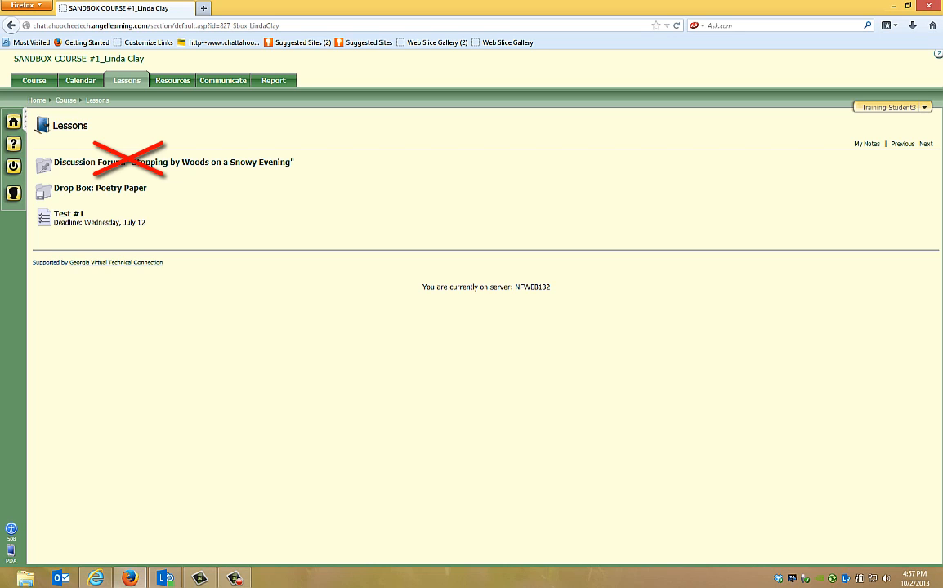
pyautogui.click(35, 81)
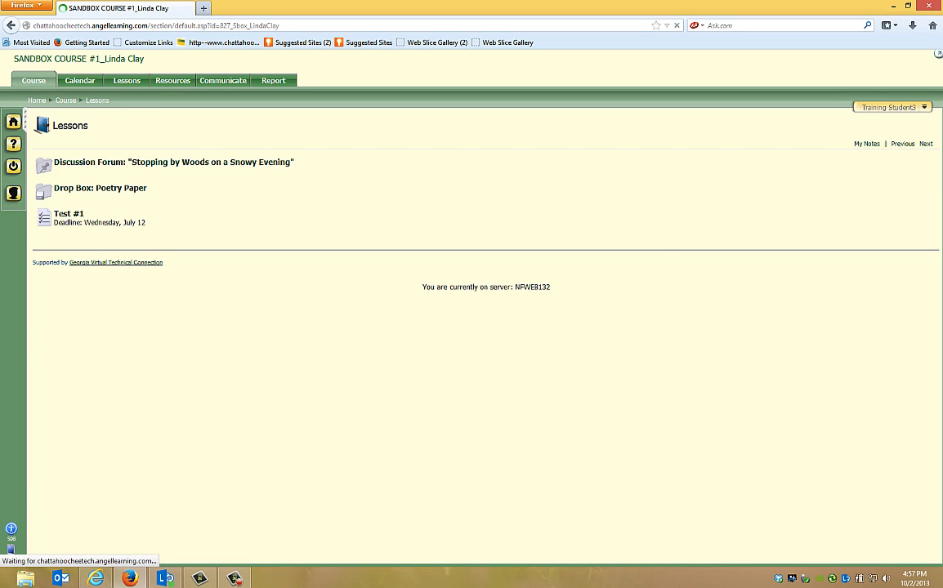